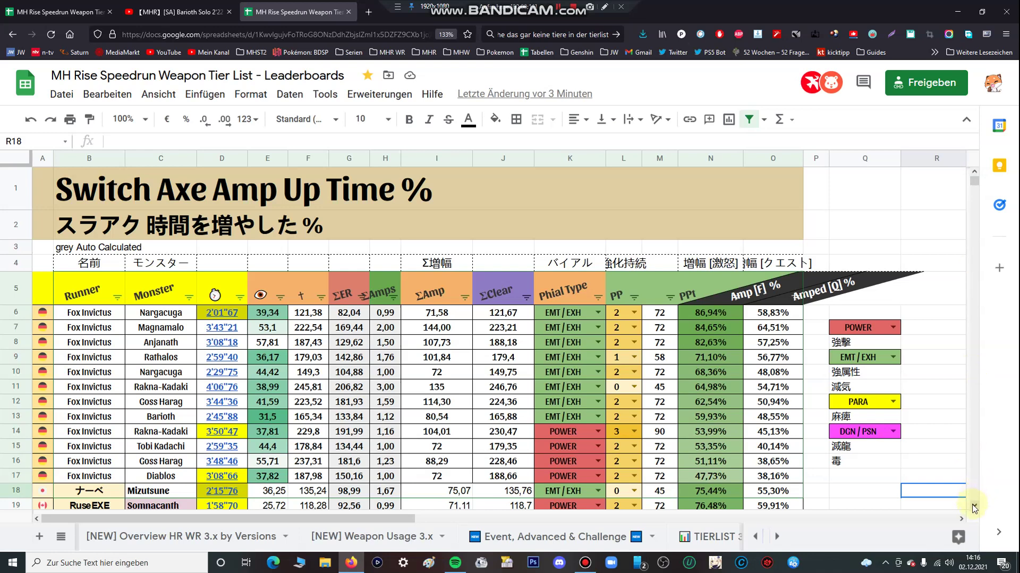
- Examine the Barioth run in row 22 of the Switch Axe Amp Up Time table, including its linked clear time
left_click(974, 504)
left_click(974, 505)
left_click(974, 505)
left_click(975, 504)
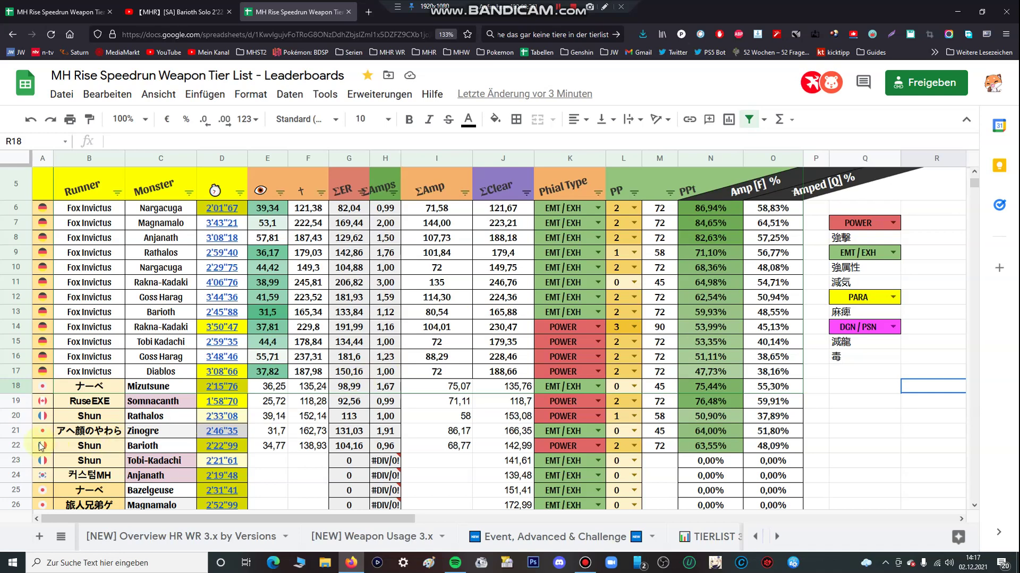
left_click(16, 446)
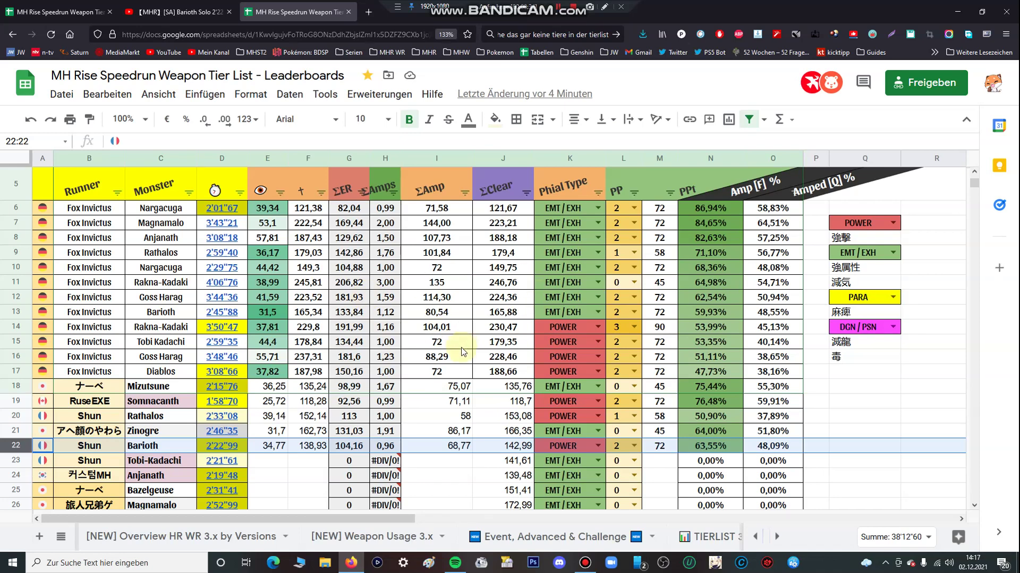
left_click(61, 535)
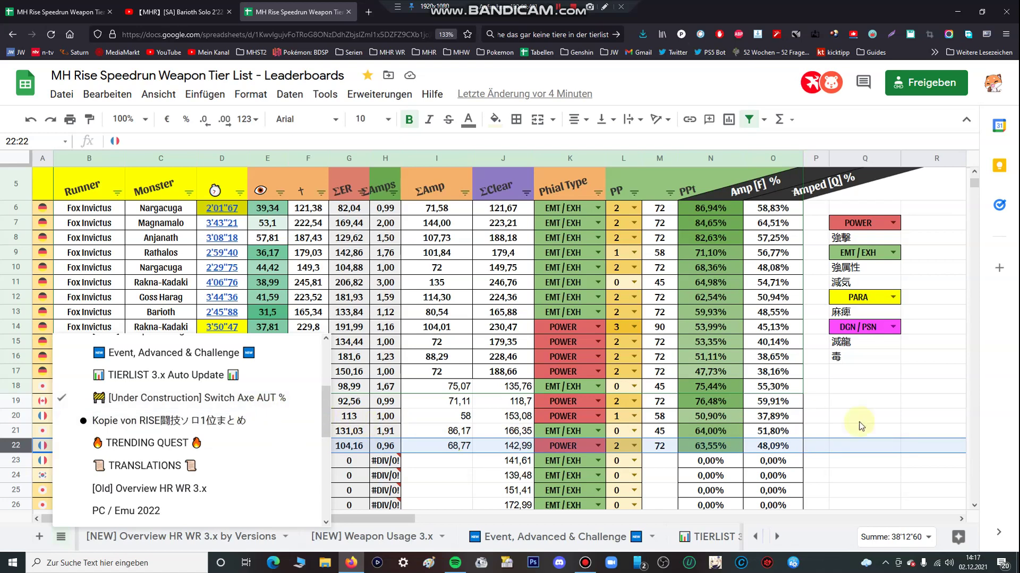
left_click(865, 440)
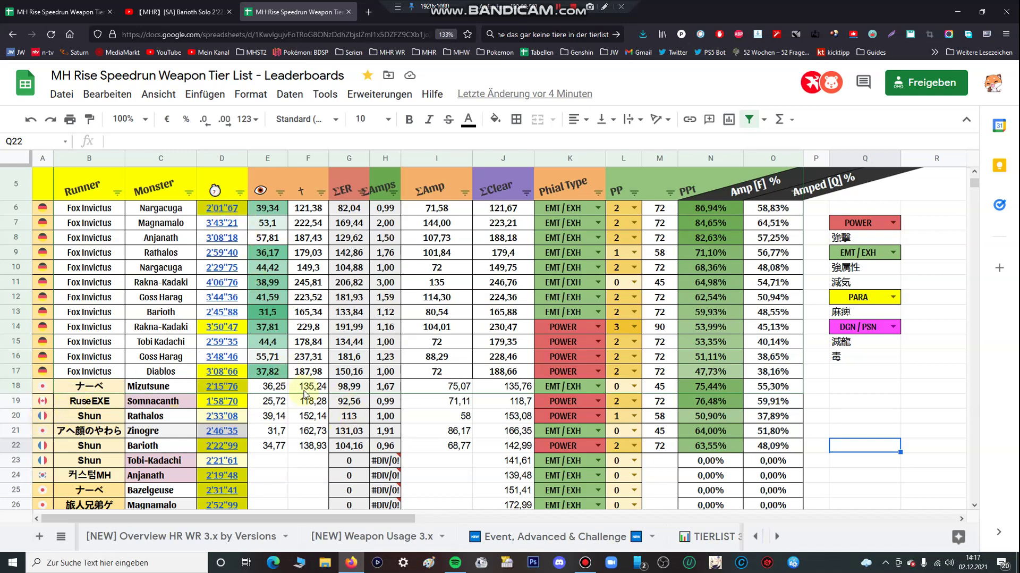
left_click(22, 448)
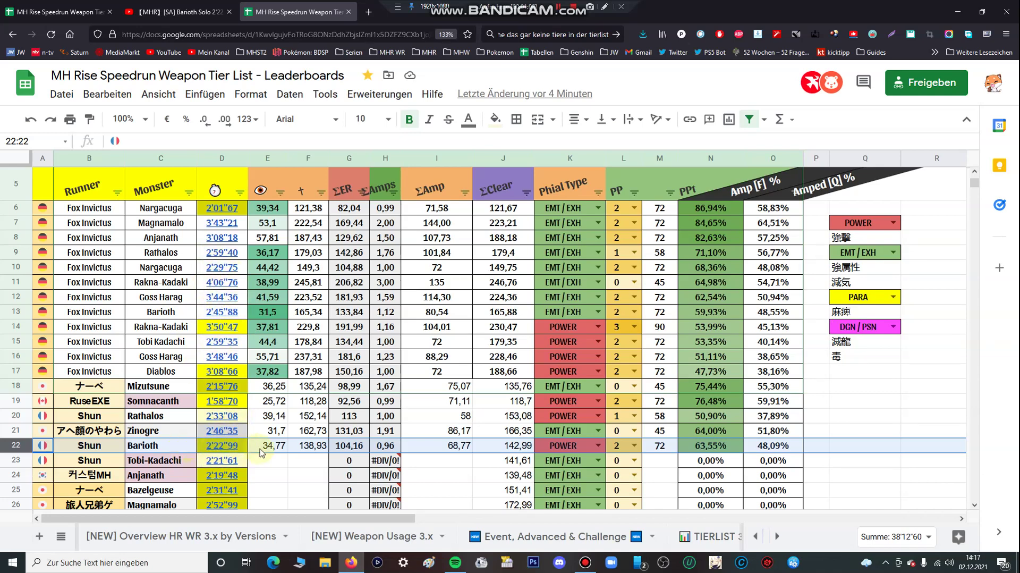
mouse_move(222, 332)
mouse_move(227, 446)
- Set the phial type of the row 22 Barioth run to POWER and its PP level to 3
left_click(598, 445)
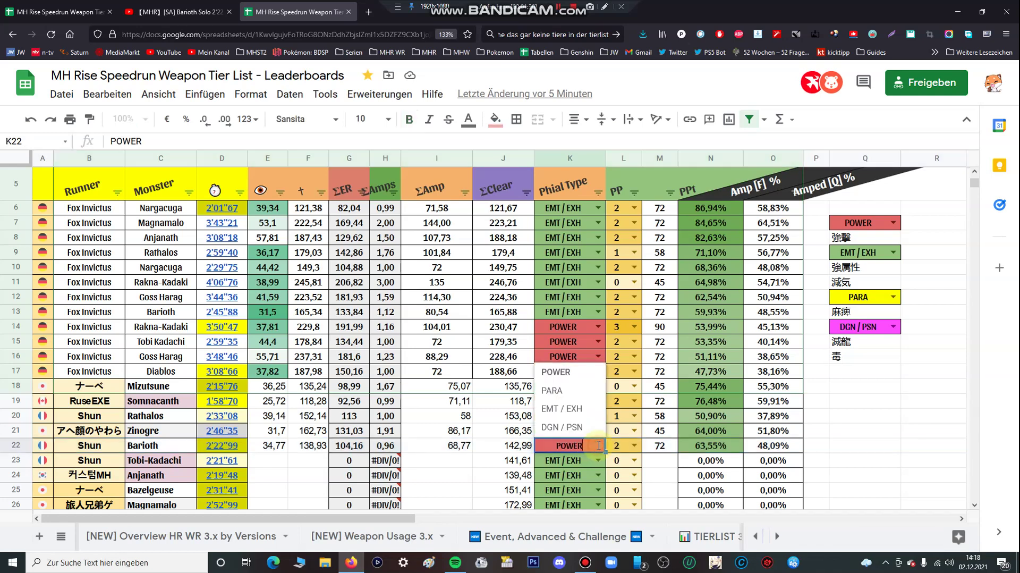
left_click(573, 374)
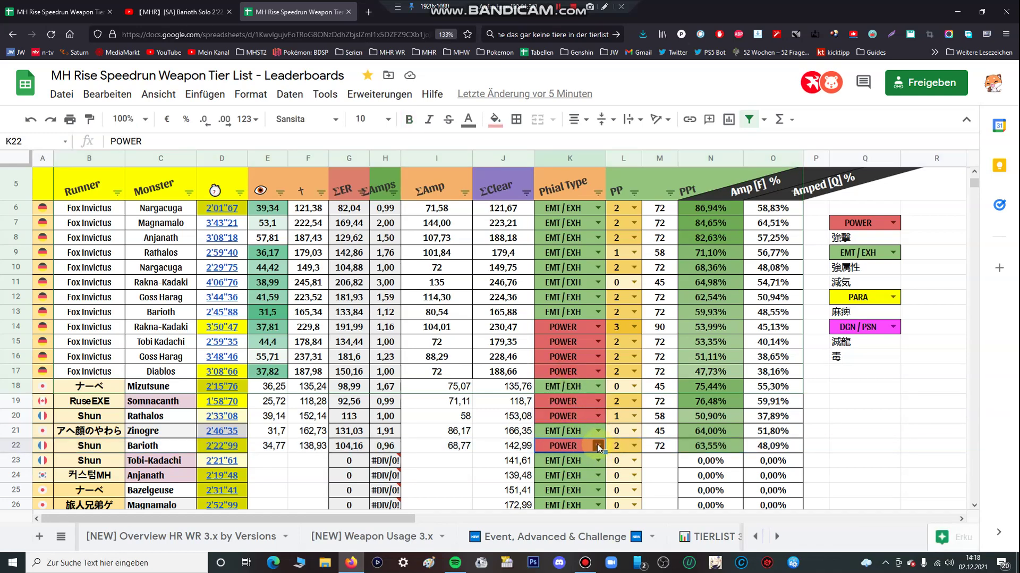
left_click(633, 446)
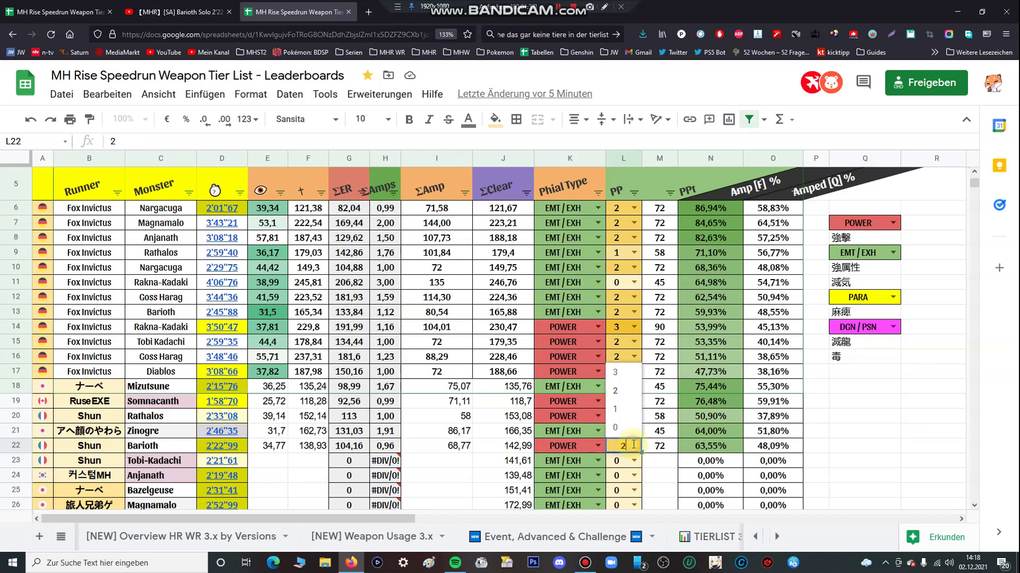
left_click(623, 376)
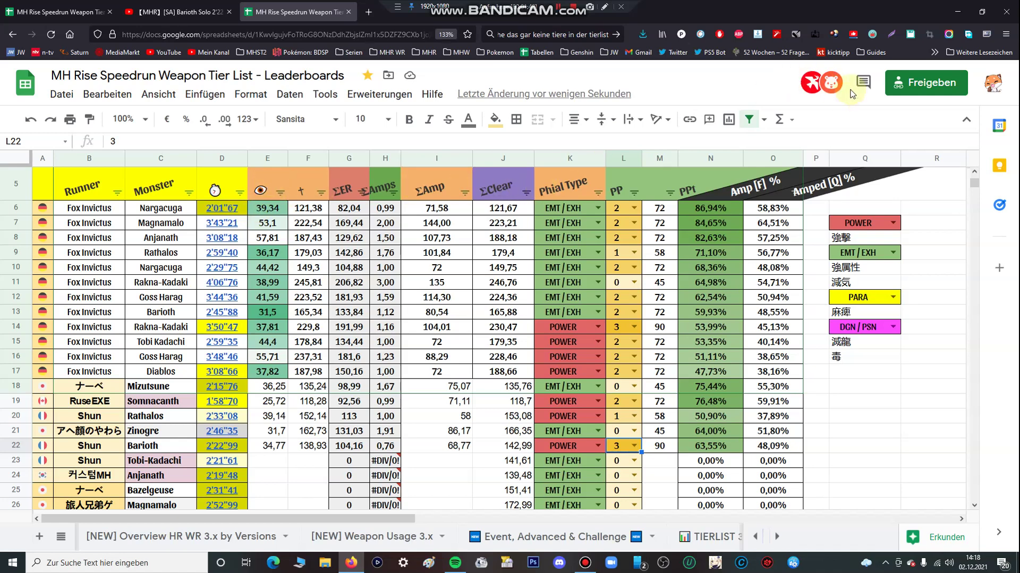
- Switch to the Barioth run on YouTube, hide the statistics overlay and play the video from 0:27
left_click(279, 446)
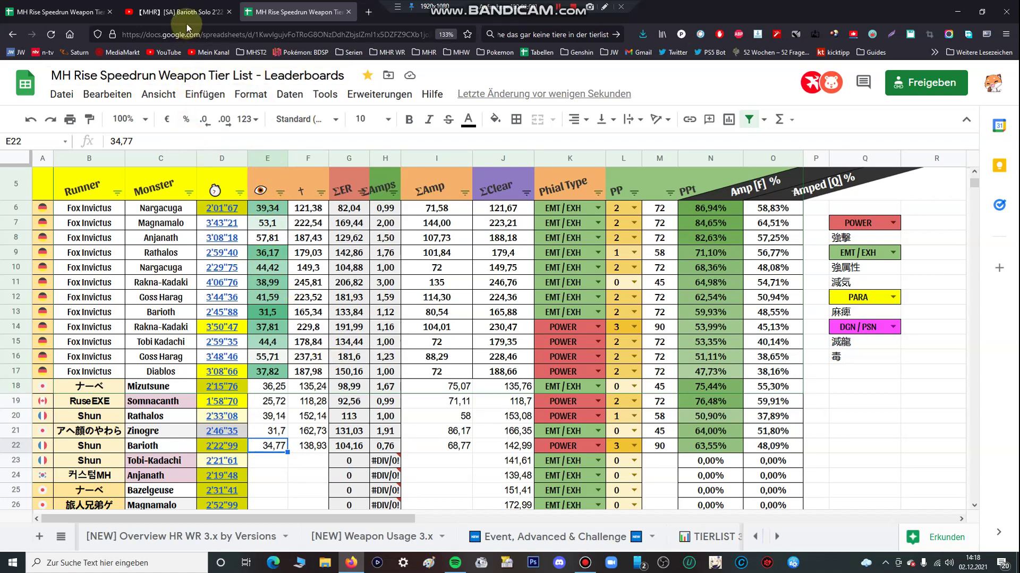
left_click(176, 11)
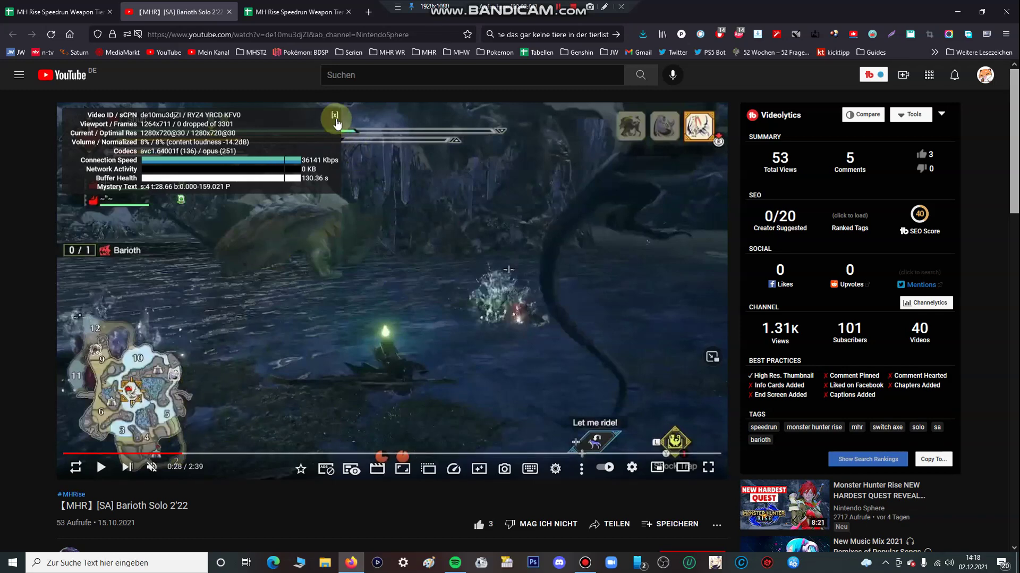
left_click(335, 116)
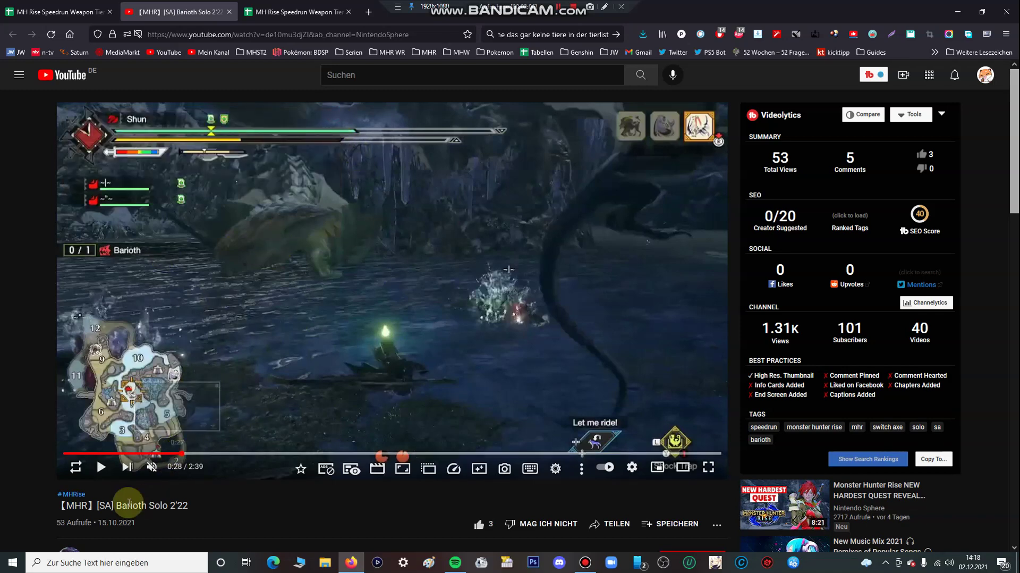
scroll(79, 511, "down", 1)
scroll(33, 499, "up", 1)
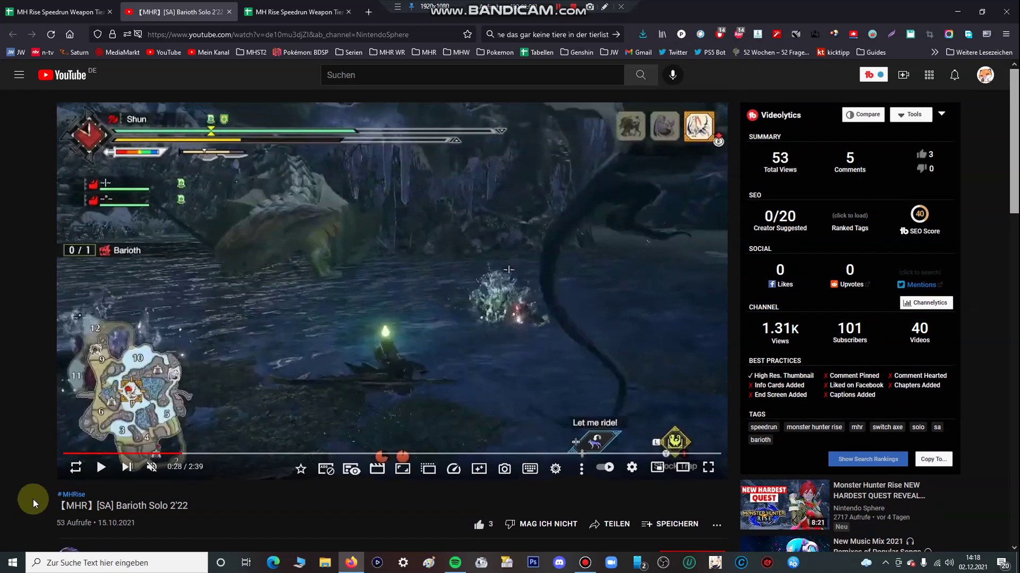
left_click(177, 453)
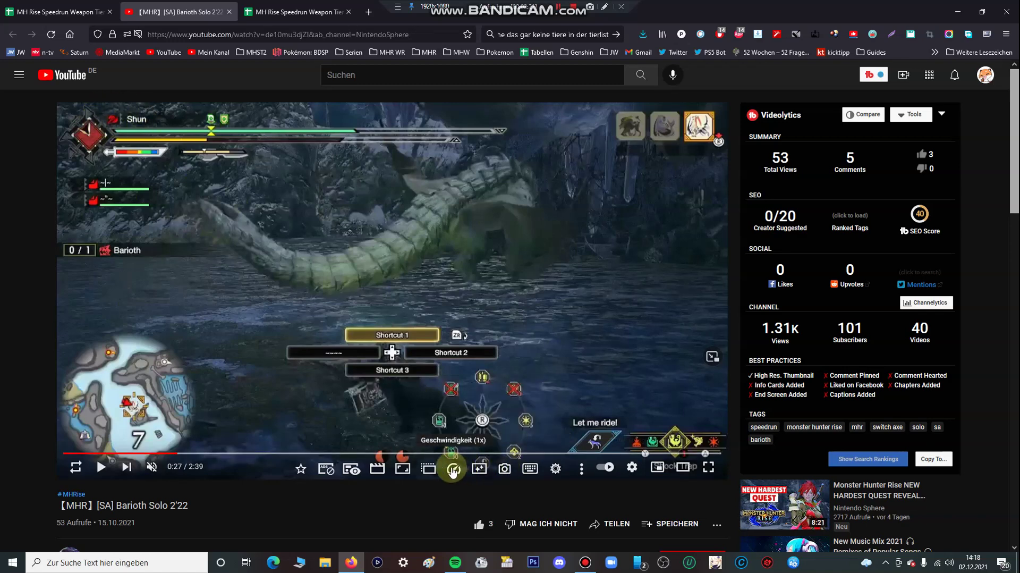
scroll(453, 471, "down", 3)
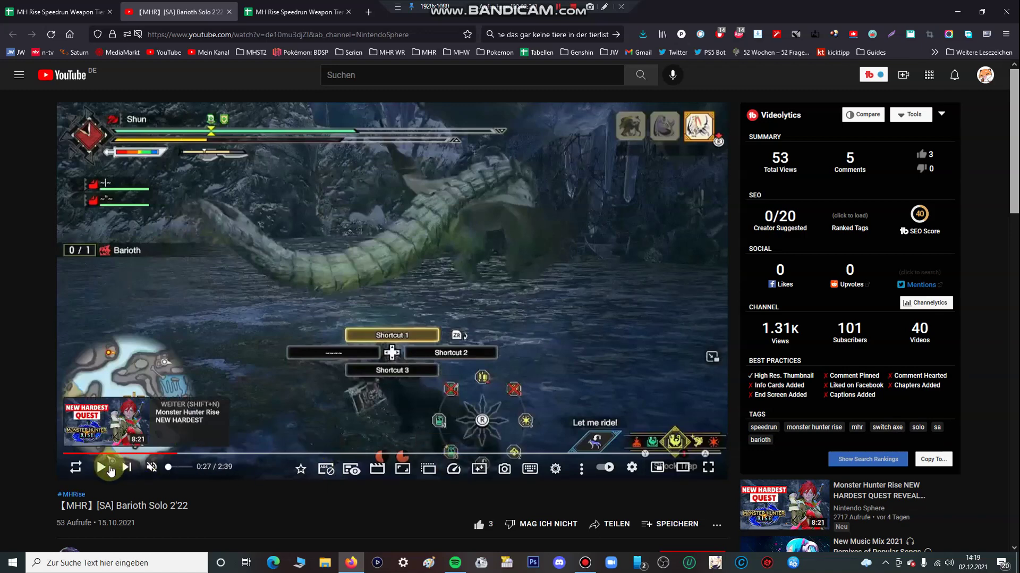
left_click(100, 468)
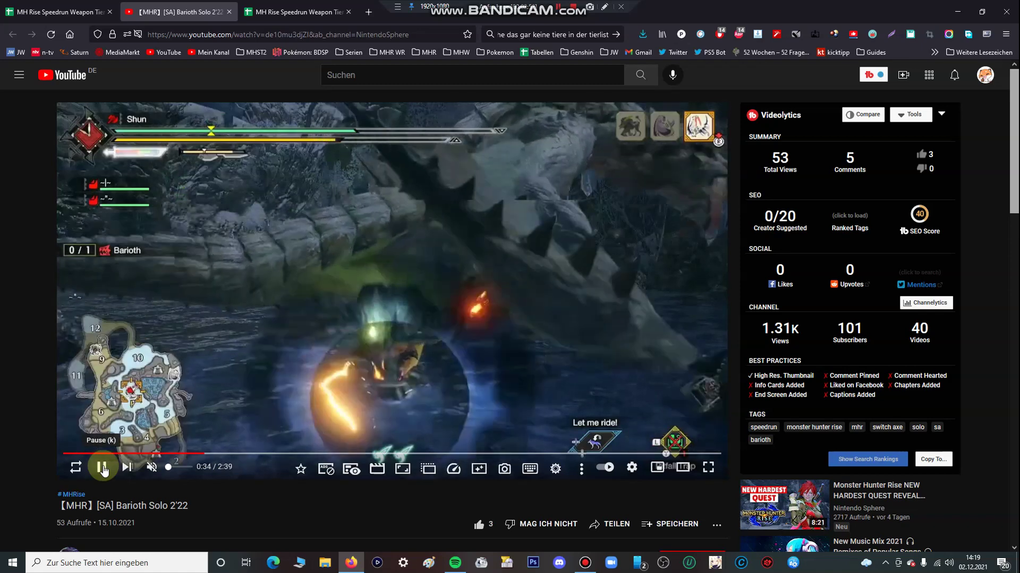
- Advance the Barioth video in short play-and-pause bursts and leave it paused at 0:34
left_click(103, 468)
left_click(103, 468)
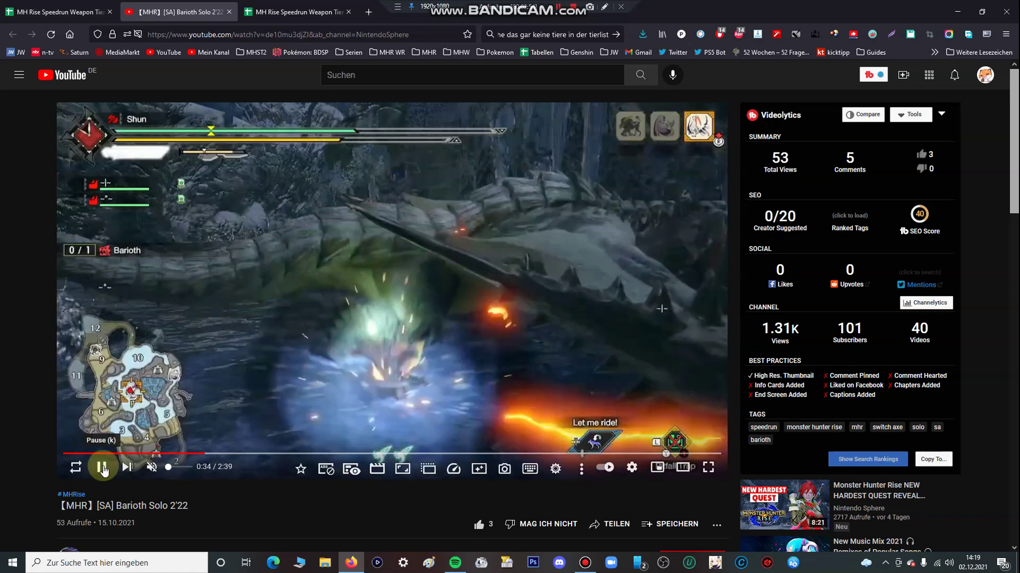
left_click(103, 468)
left_click(103, 468)
left_click(102, 468)
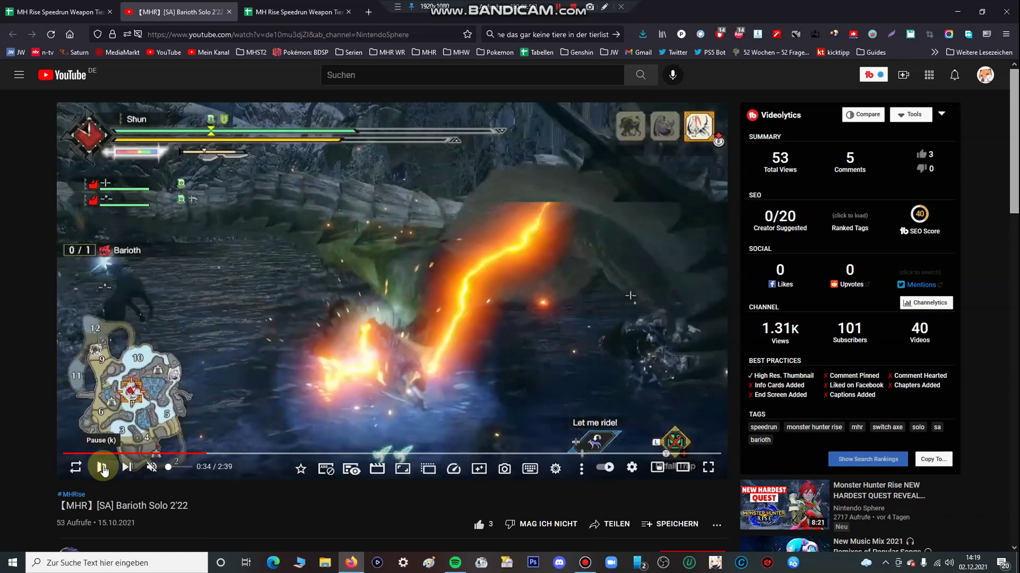
left_click(103, 468)
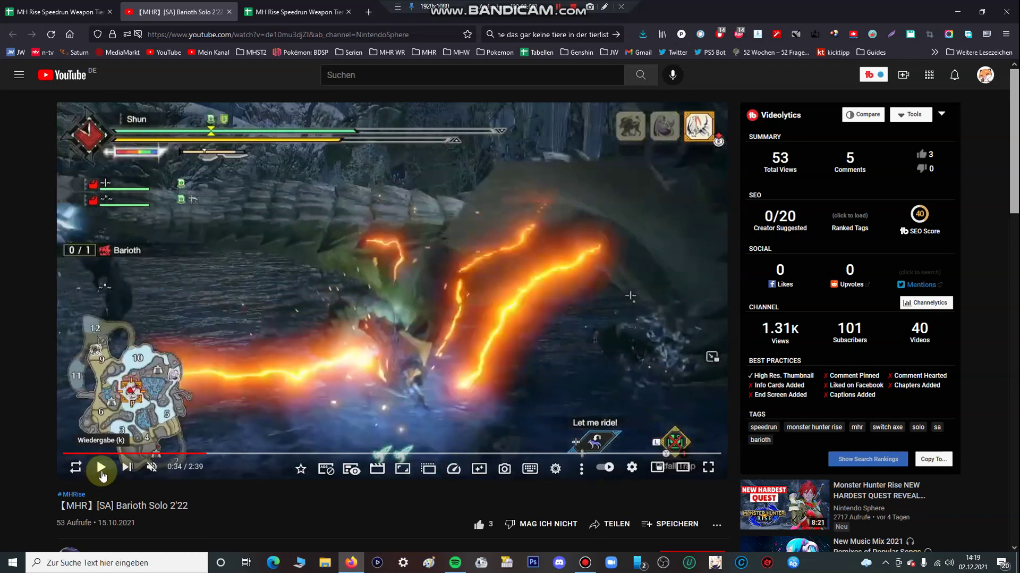
left_click(453, 470)
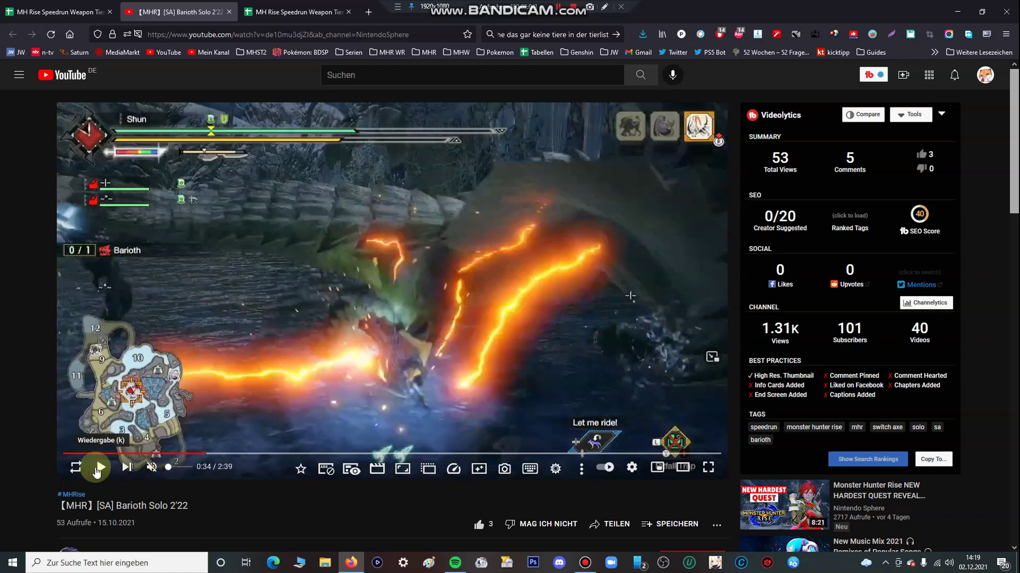
left_click(98, 467)
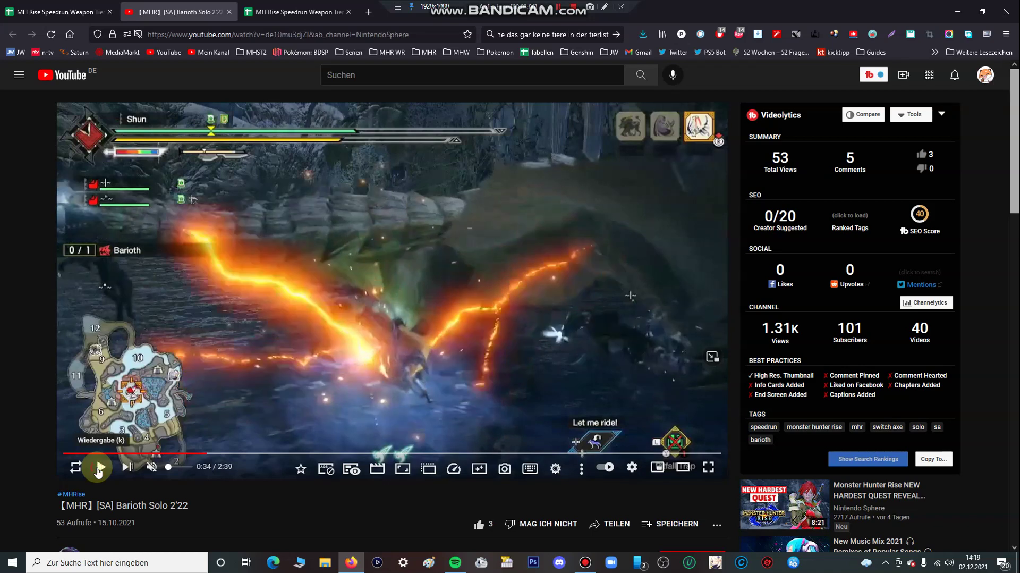
left_click(306, 323)
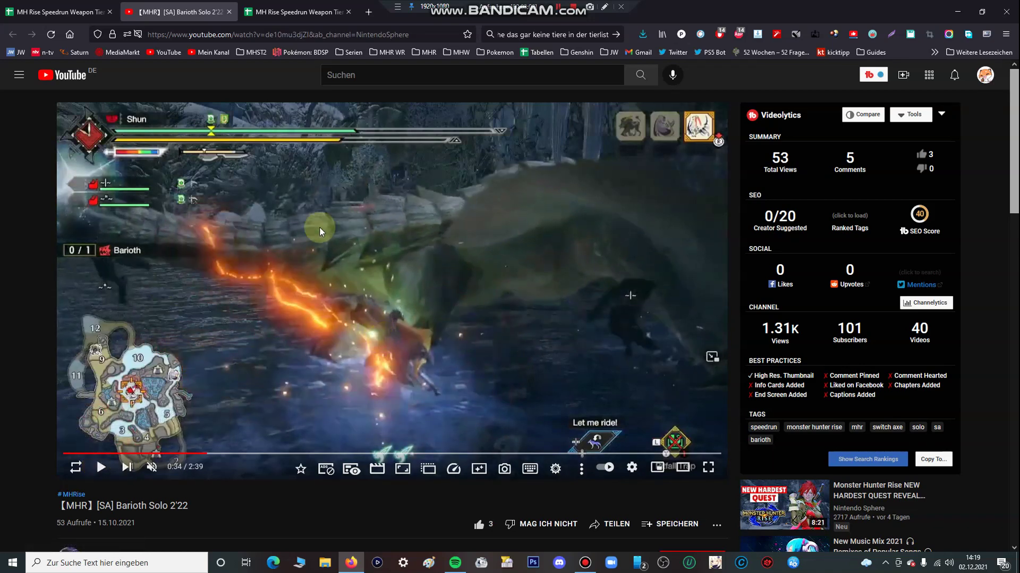
- Show the video's detailed playback statistics and compare the paused timestamp with the start time in cell E22
right_click(311, 268)
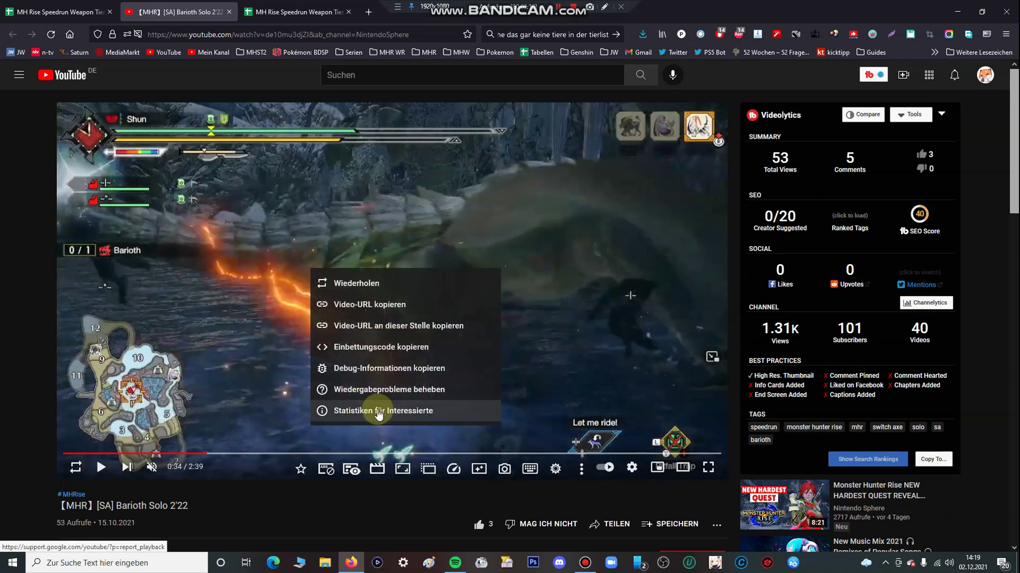
left_click(378, 410)
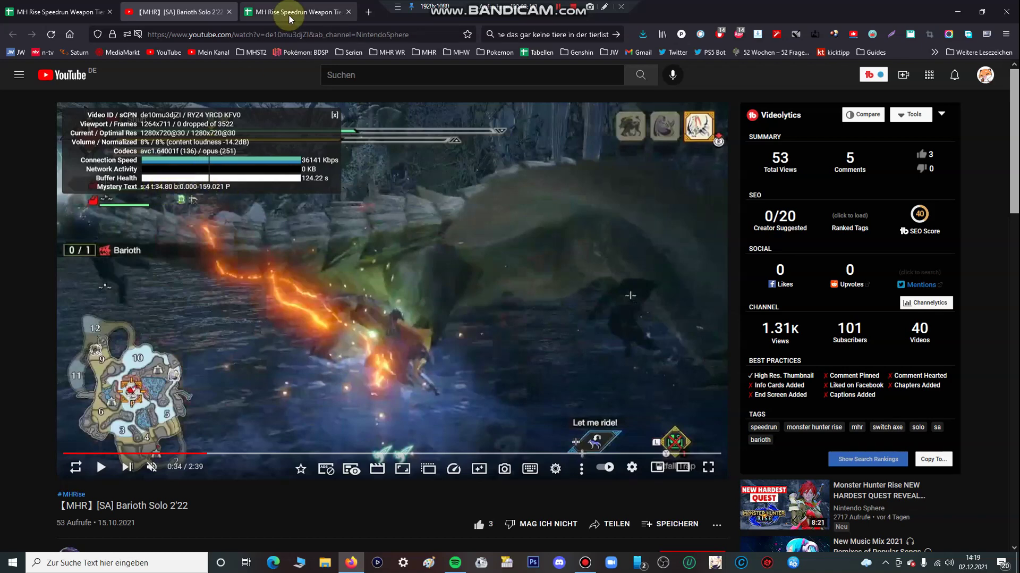
left_click(269, 11)
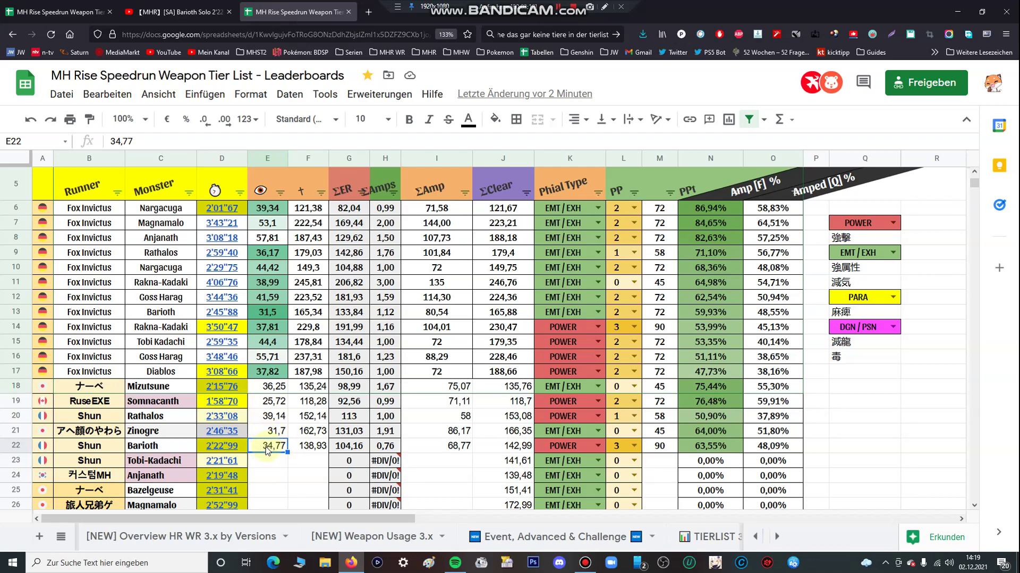
left_click(175, 12)
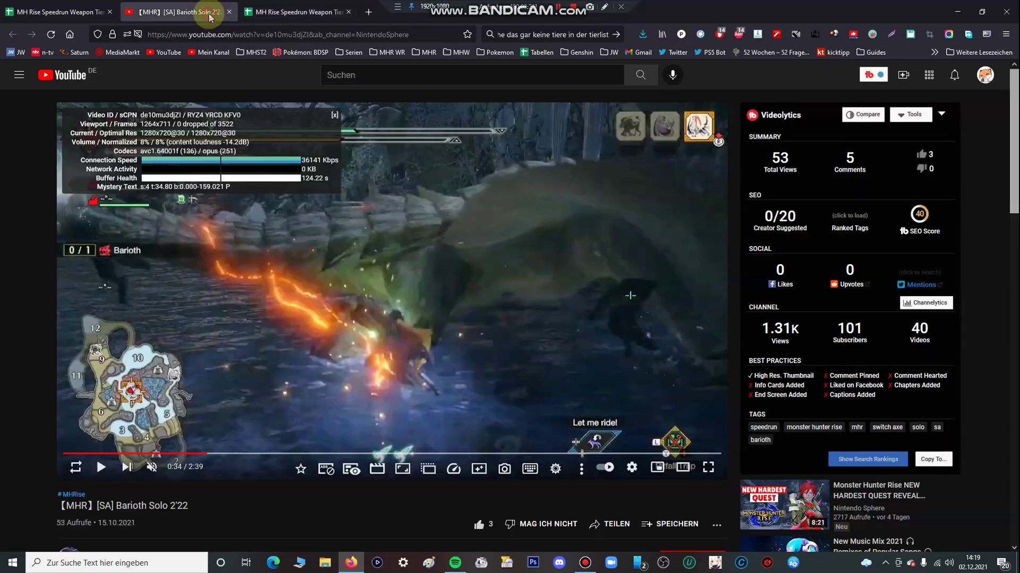
left_click(315, 13)
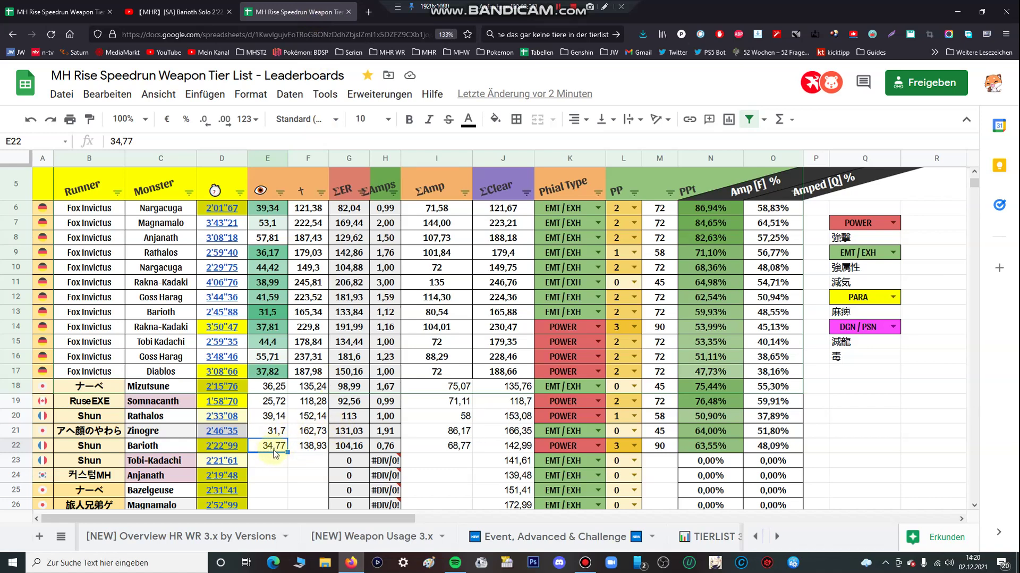
- Check the row 22 end time in the † column against the video at 2:19, then return to the start time in E22
left_click(312, 449)
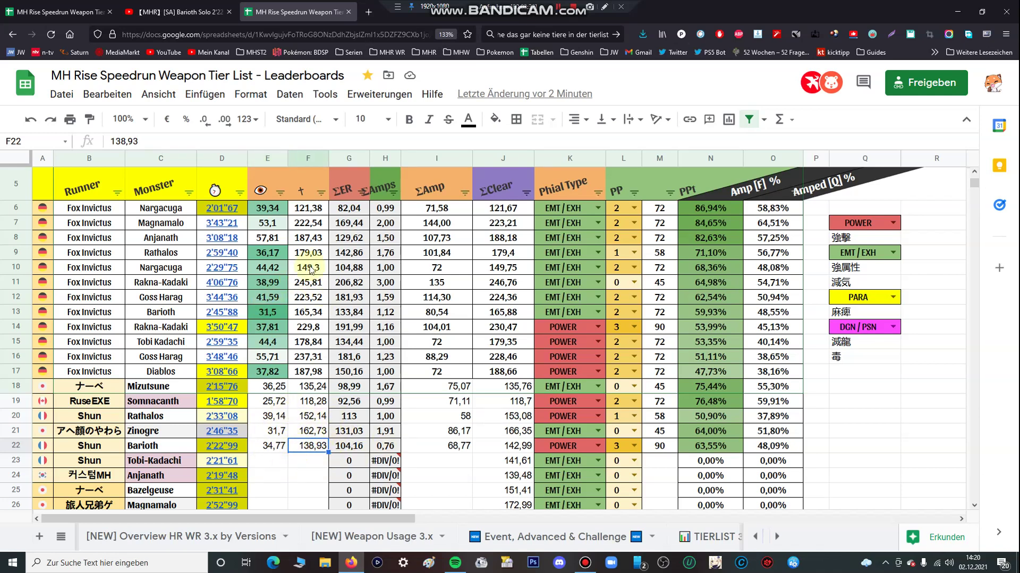
left_click(301, 198)
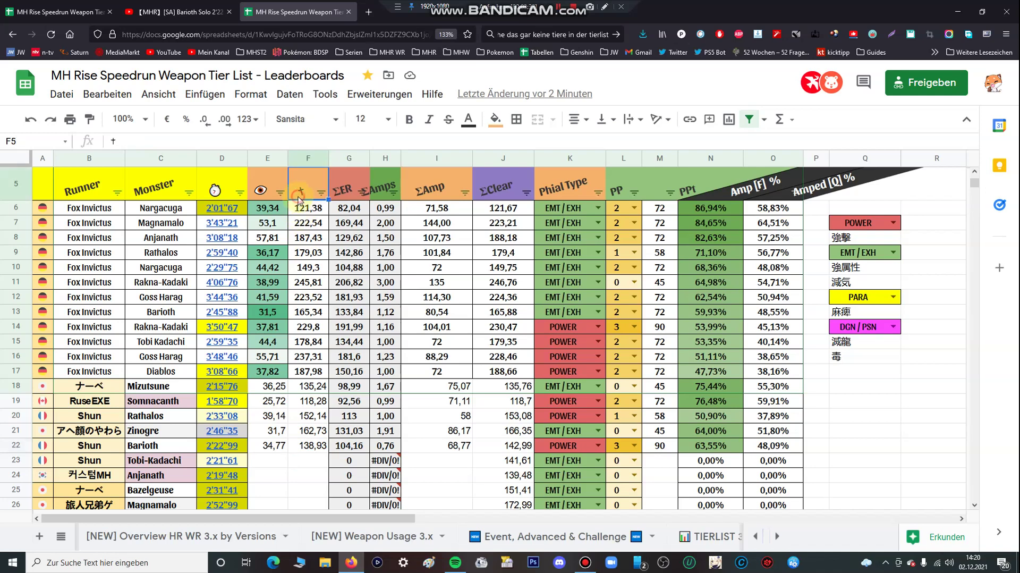
left_click(313, 446)
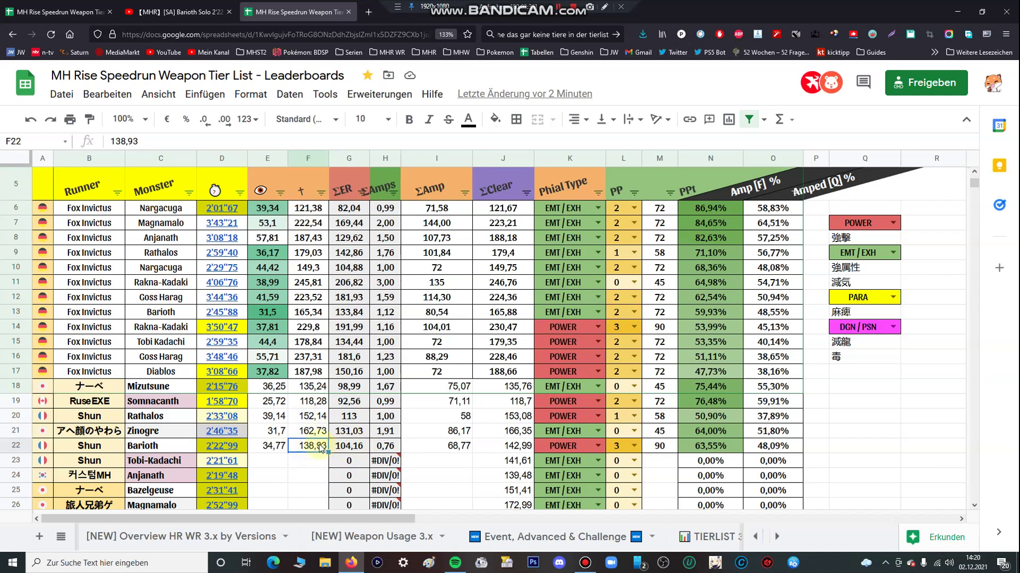
left_click(193, 13)
left_click(307, 16)
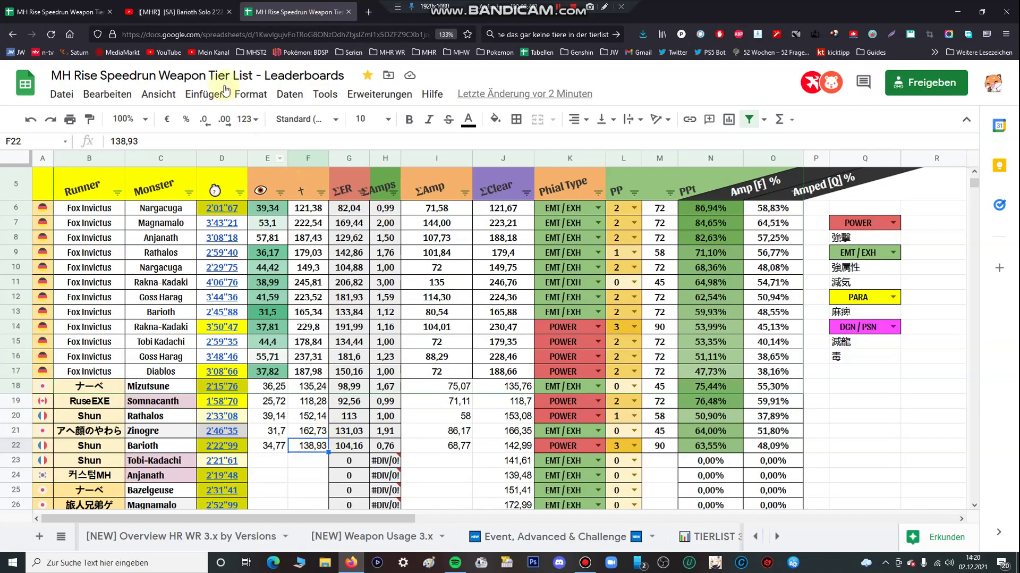
left_click(188, 11)
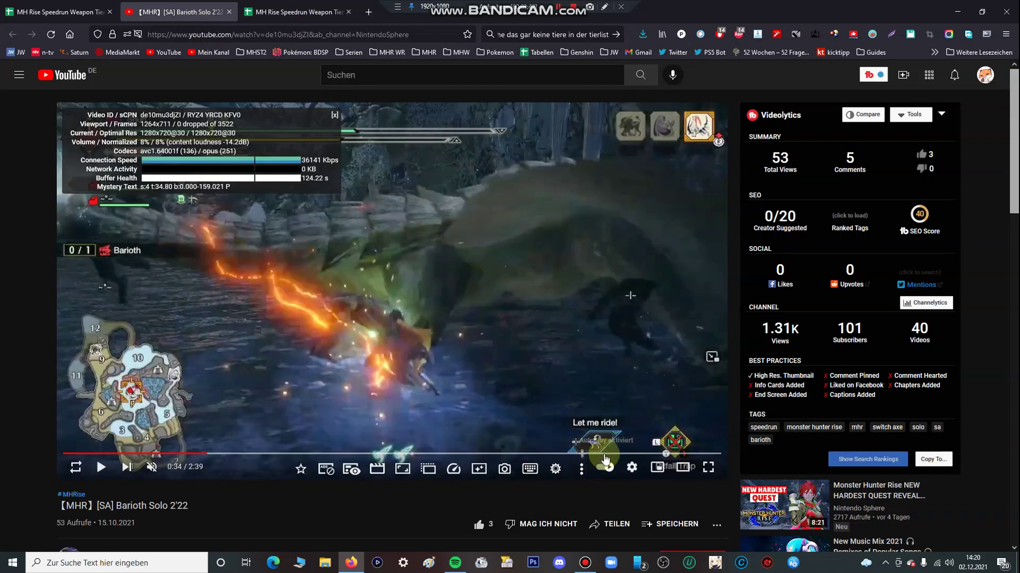
left_click(636, 453)
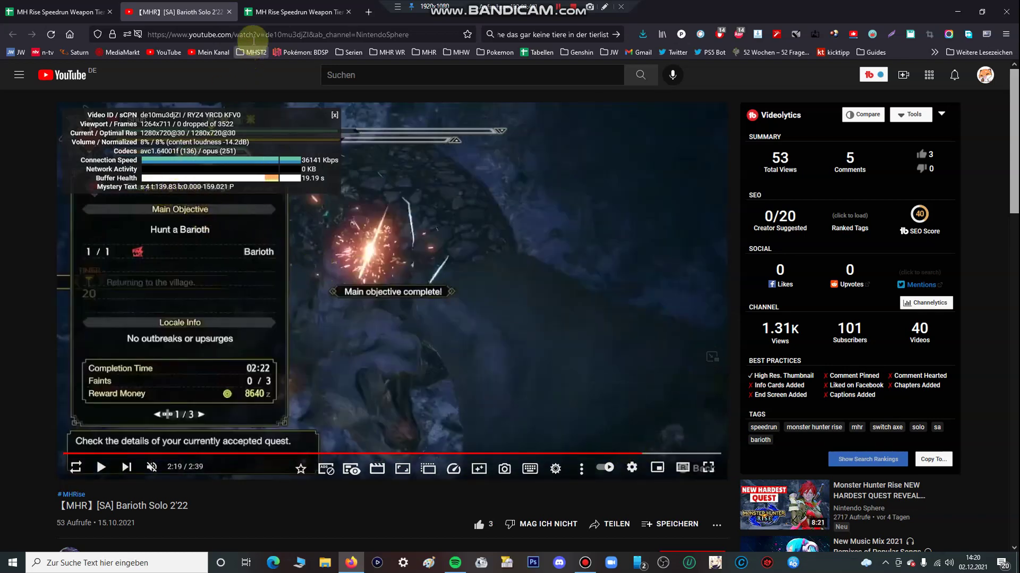
left_click(294, 12)
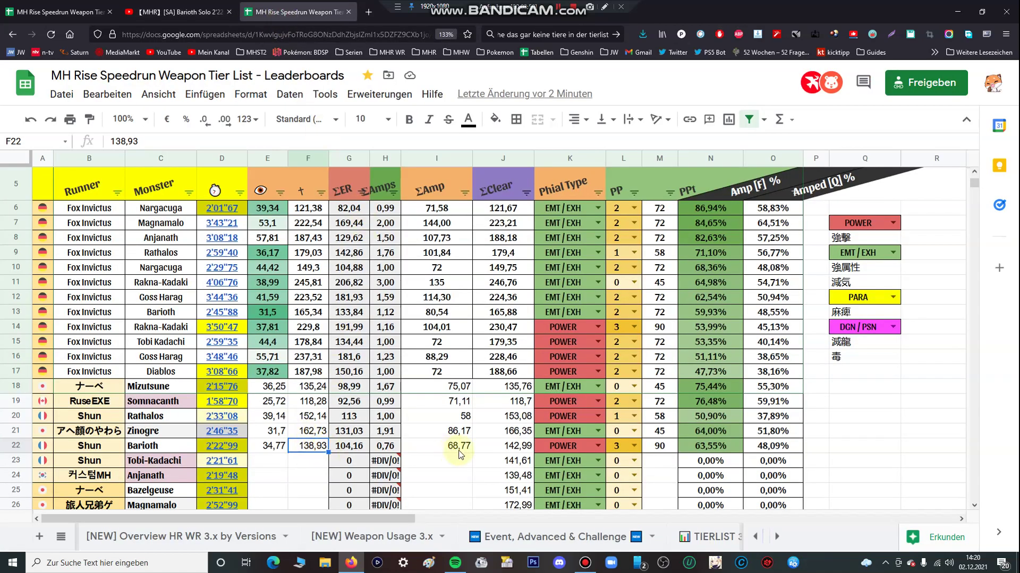
left_click(283, 450)
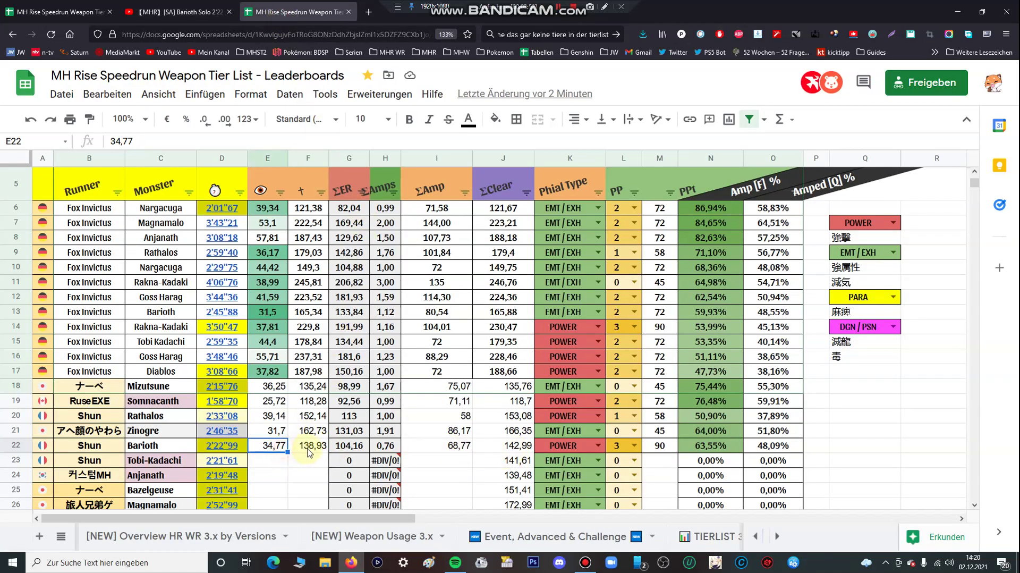
- Inspect the Barioth run's end time in F22 and its ΣClear value in J22 alongside the linked run time
left_click(308, 452)
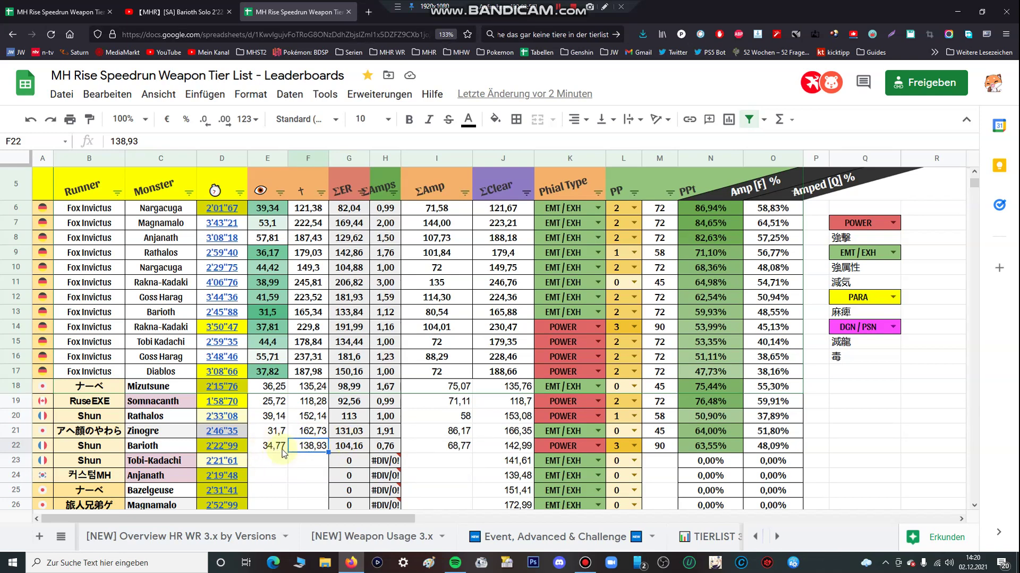
left_click(520, 450)
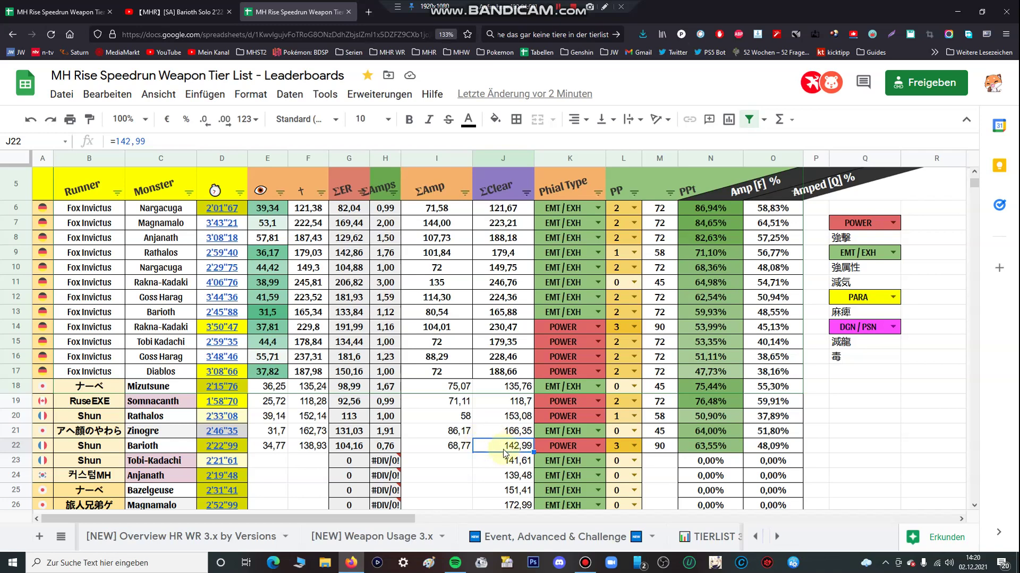
mouse_move(239, 447)
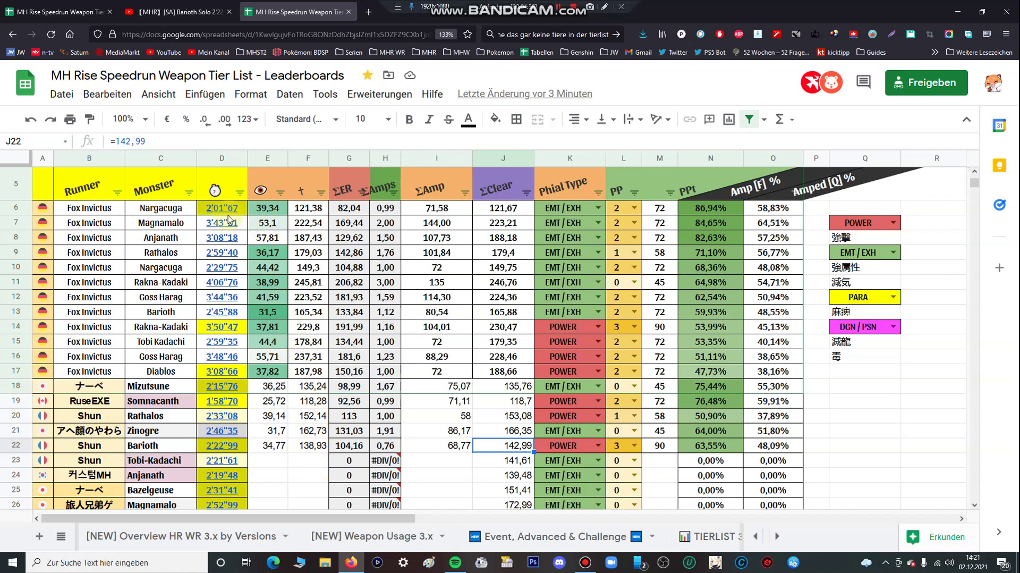
mouse_move(218, 214)
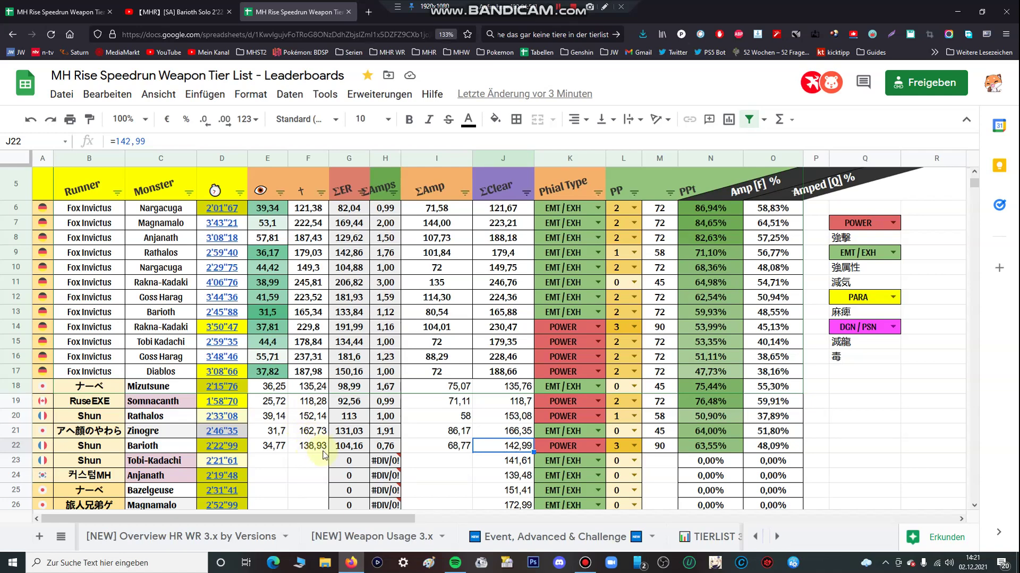
- Examine the ΣER column header and the Barioth row's ΣER formula in G22, alongside the ΣAmps formula in H22
left_click(346, 196)
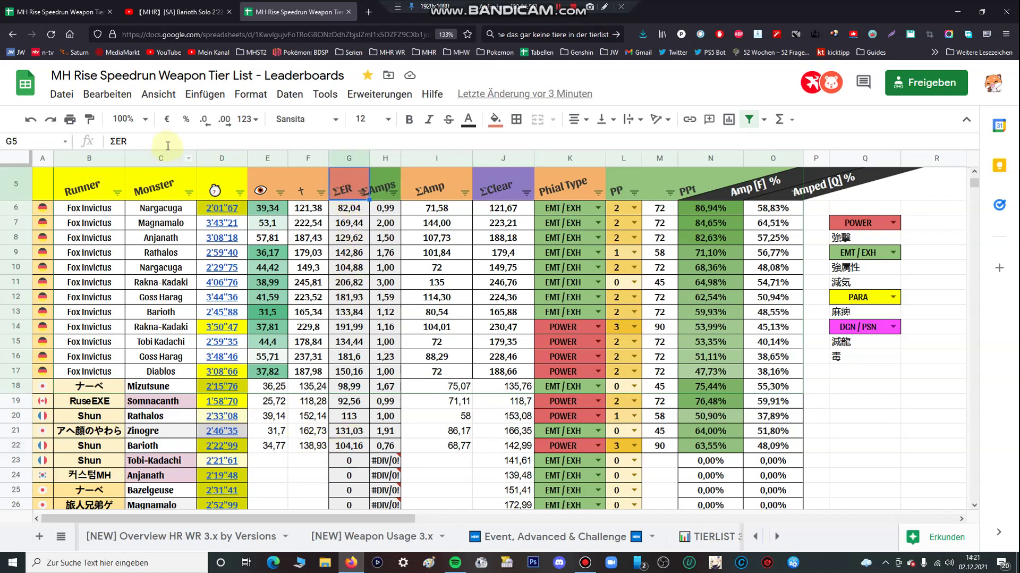
left_click(357, 445)
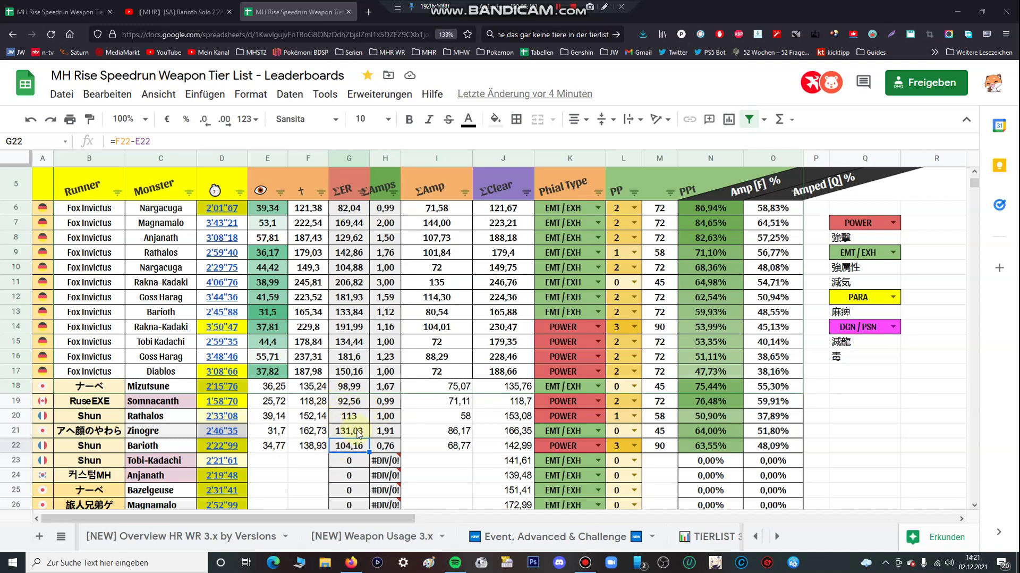
left_click(377, 448)
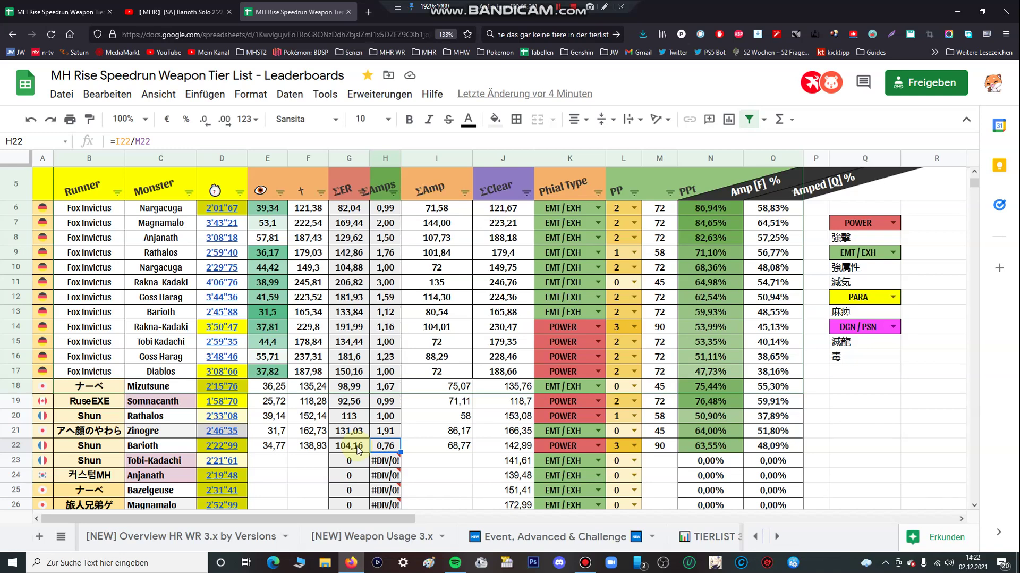
left_click(359, 449)
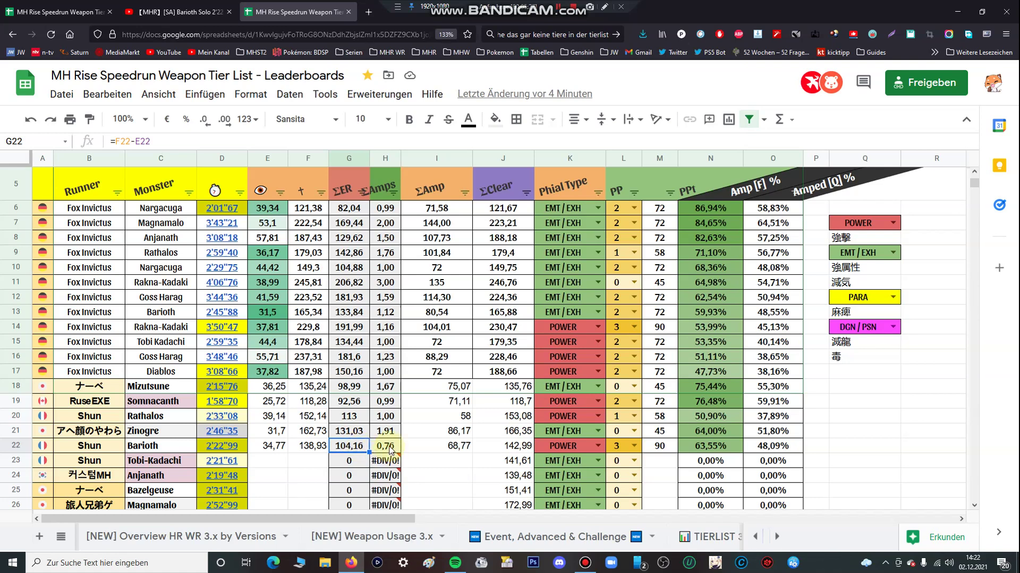
- Examine the ΣAmps header and H22 formula, and compare the ΣAmp formula in I22 with the ΣER value in G22
left_click(376, 190)
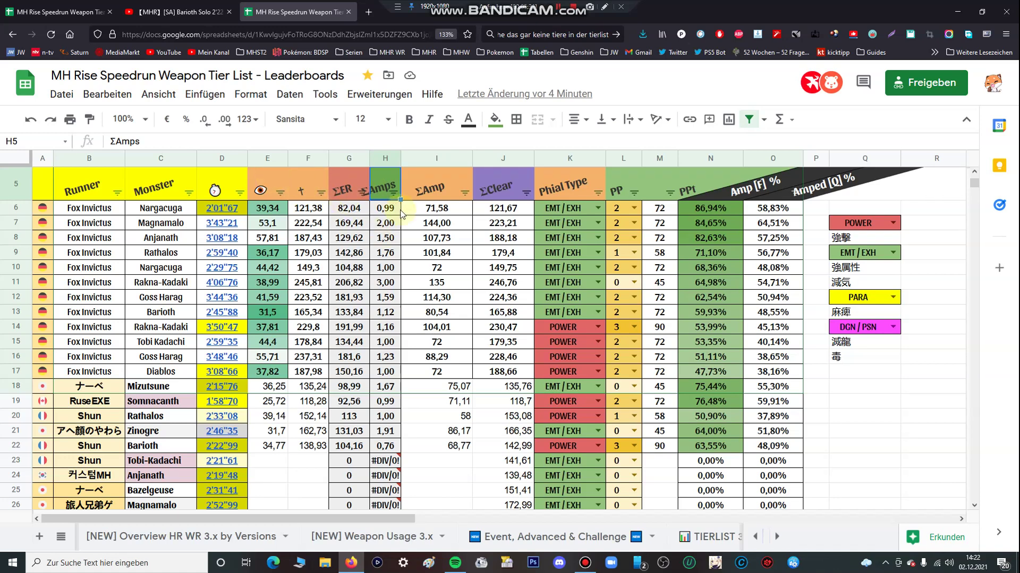
left_click(392, 448)
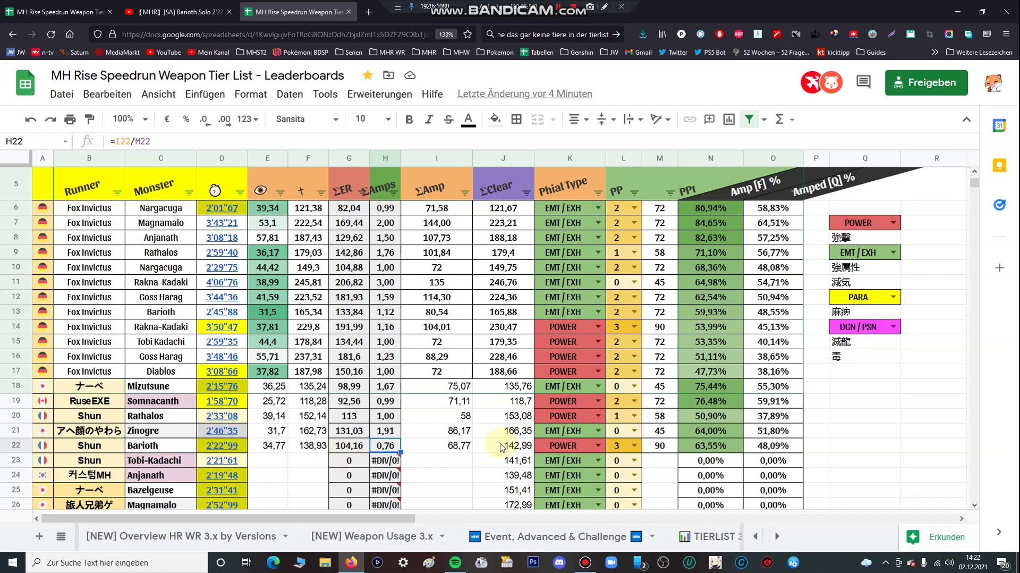
left_click(445, 450)
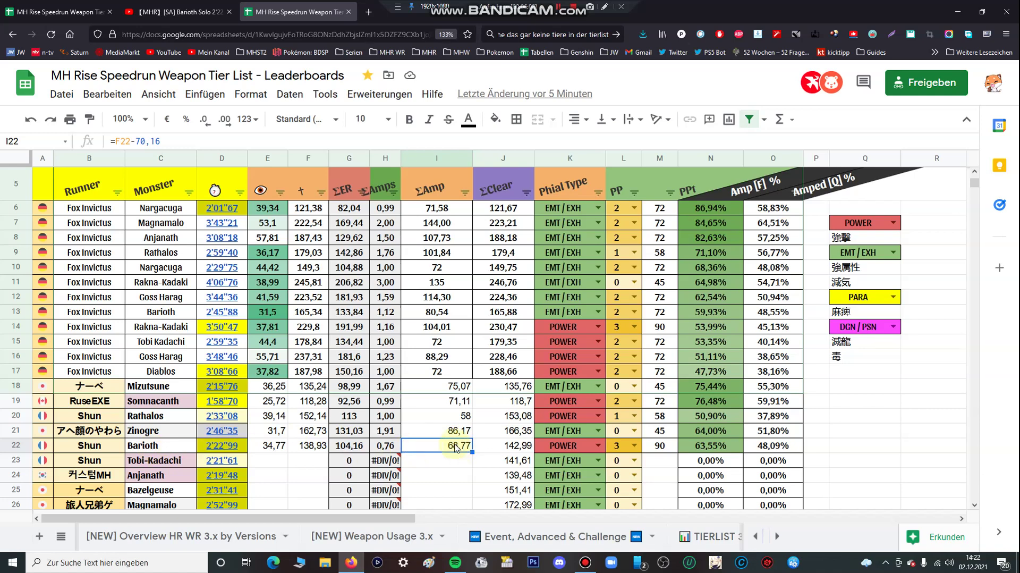
left_click(352, 449)
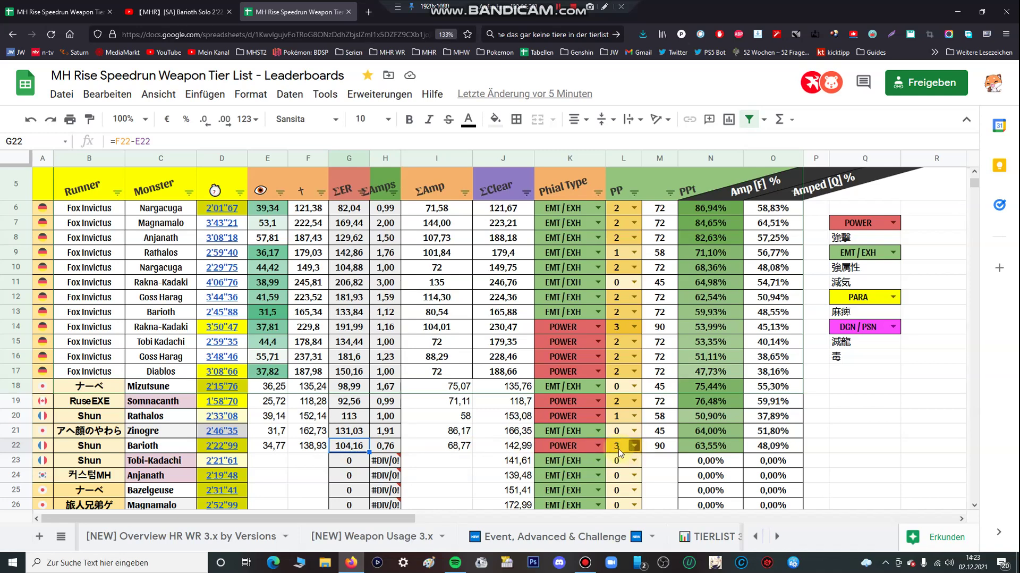
left_click(461, 446)
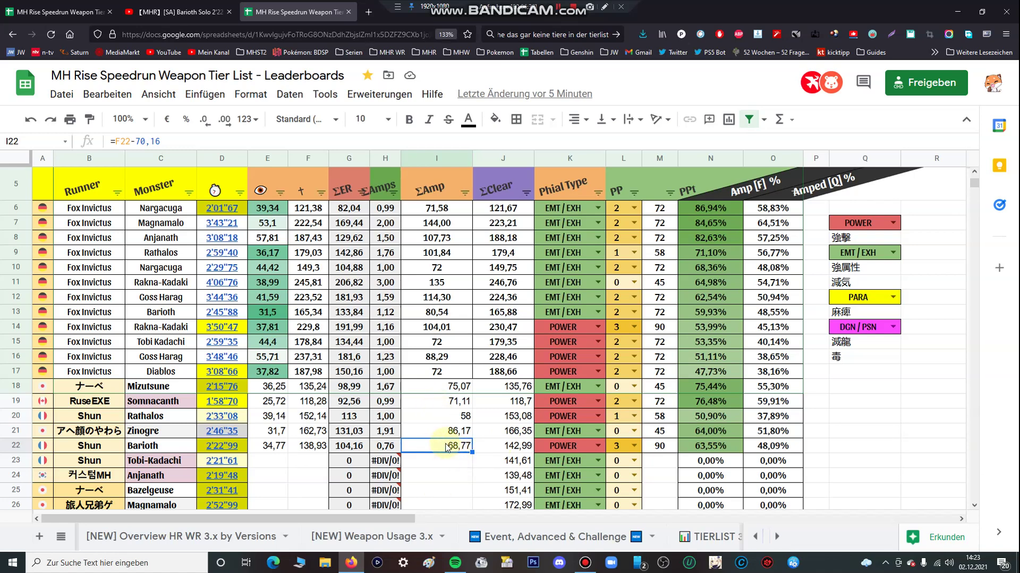
- Glance at the paused Barioth video, then compare the ΣClear value in J22 with the ΣAmp formula in I22
left_click(176, 12)
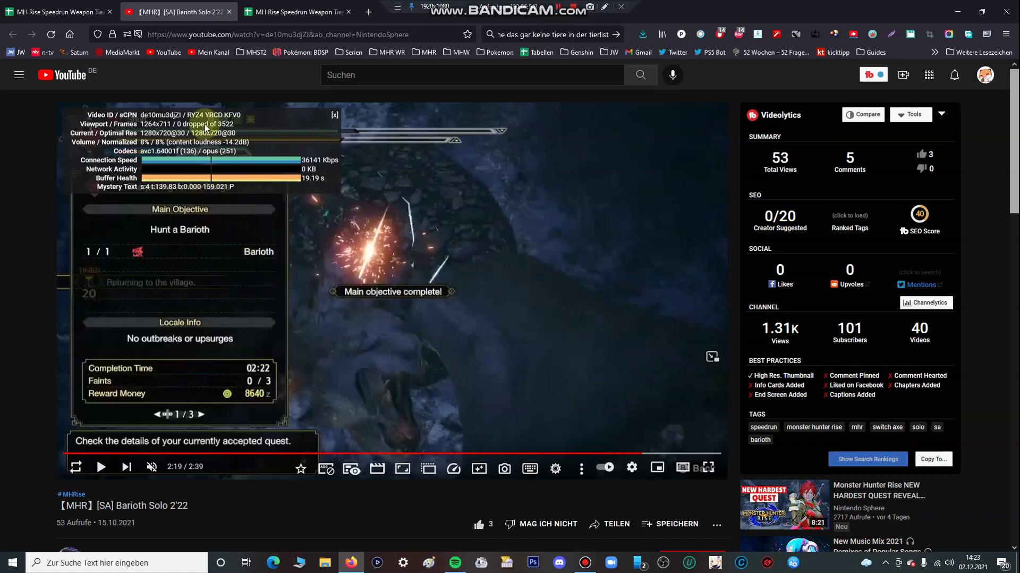
left_click(292, 12)
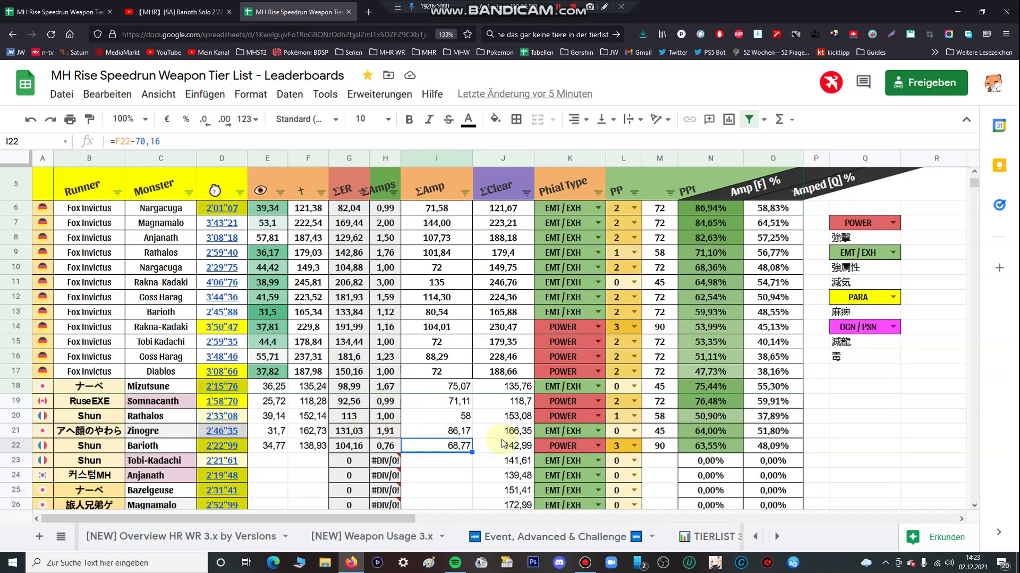
left_click(515, 448)
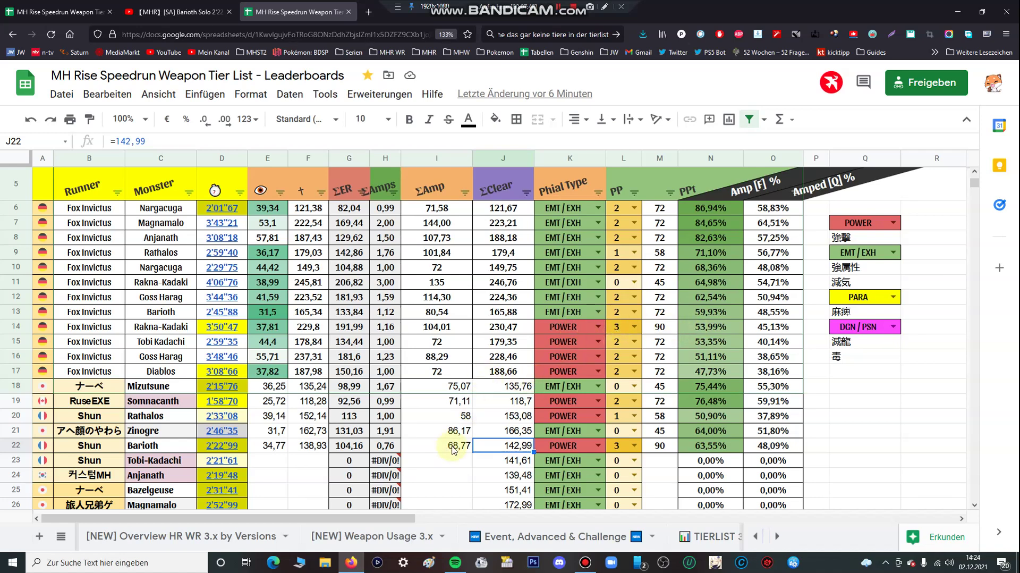
left_click(453, 450)
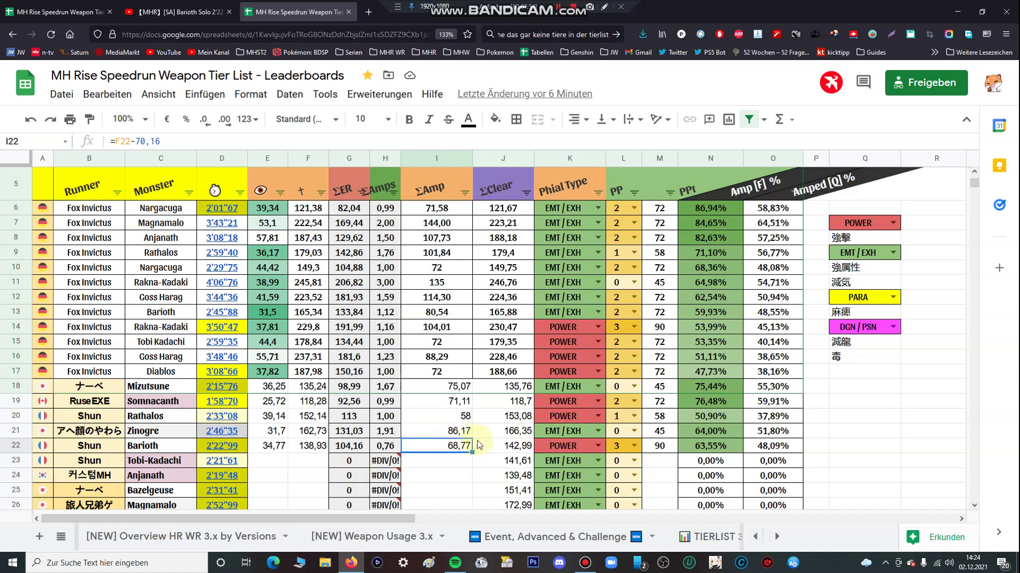
mouse_move(221, 450)
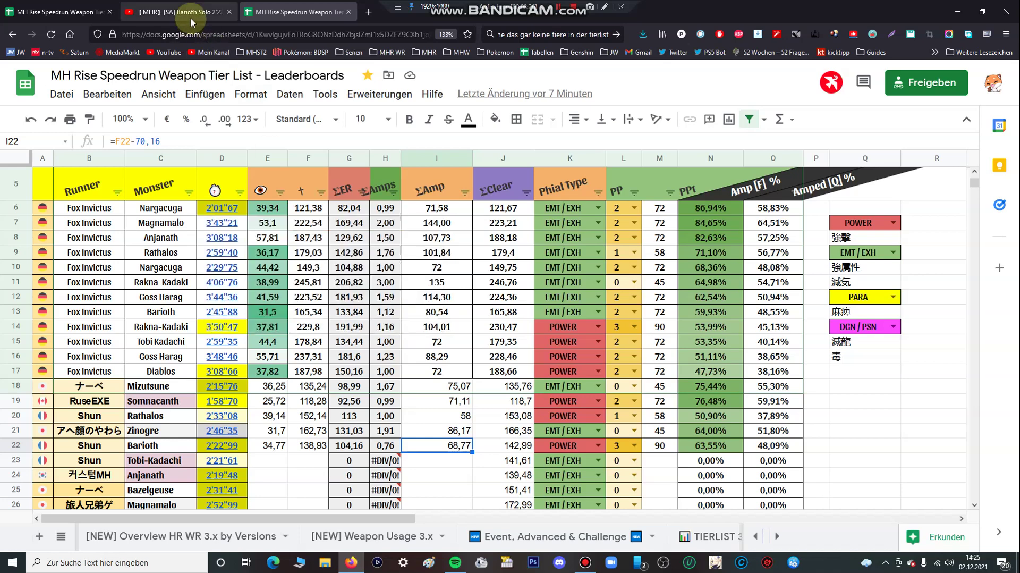
- Switch to the Barioth video on YouTube, jump to 1:00, hide the statistics overlay and scrub back to 0:41
left_click(175, 12)
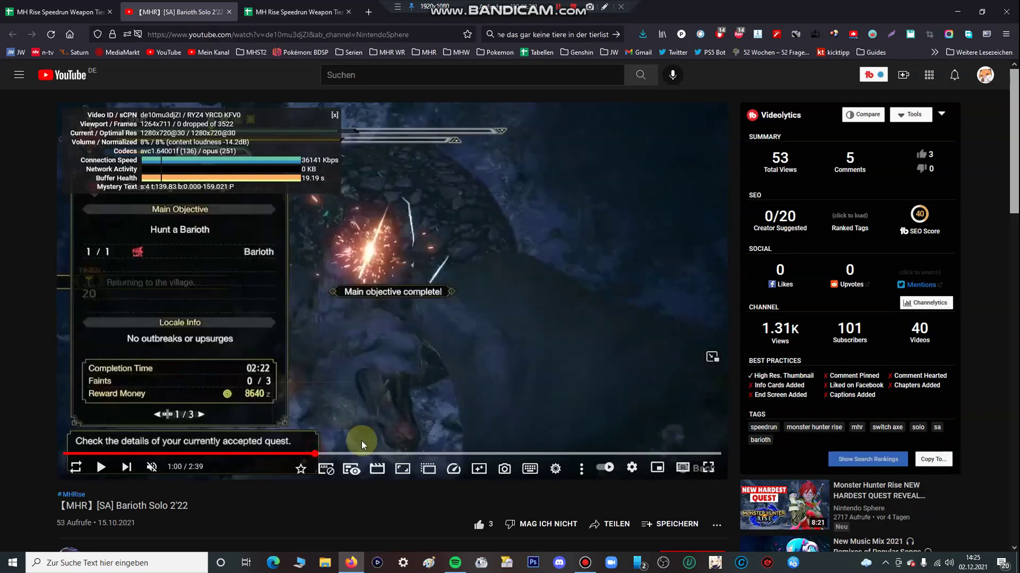
left_click(315, 452)
left_click(336, 117)
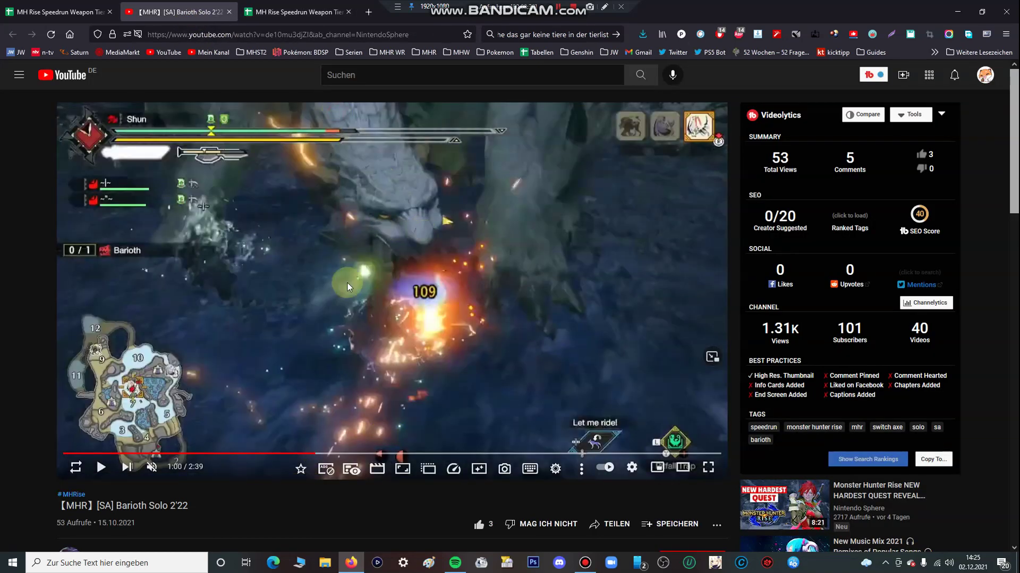
left_click_drag(338, 452, 214, 454)
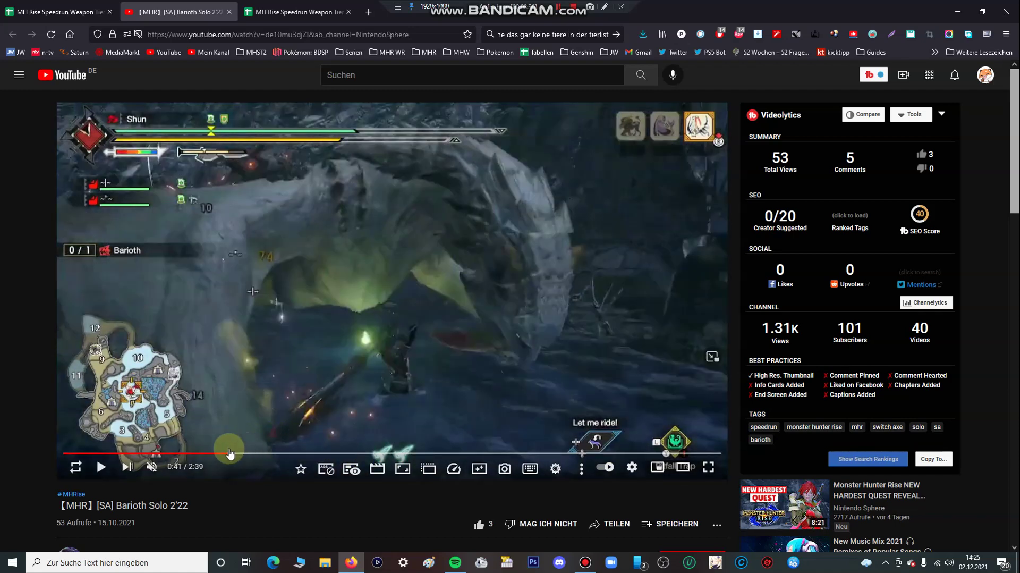
- Jump the Barioth video to 1:15 and move back in small increments to 1:09 to find the amp-up moment
left_click(378, 453)
left_click(376, 456)
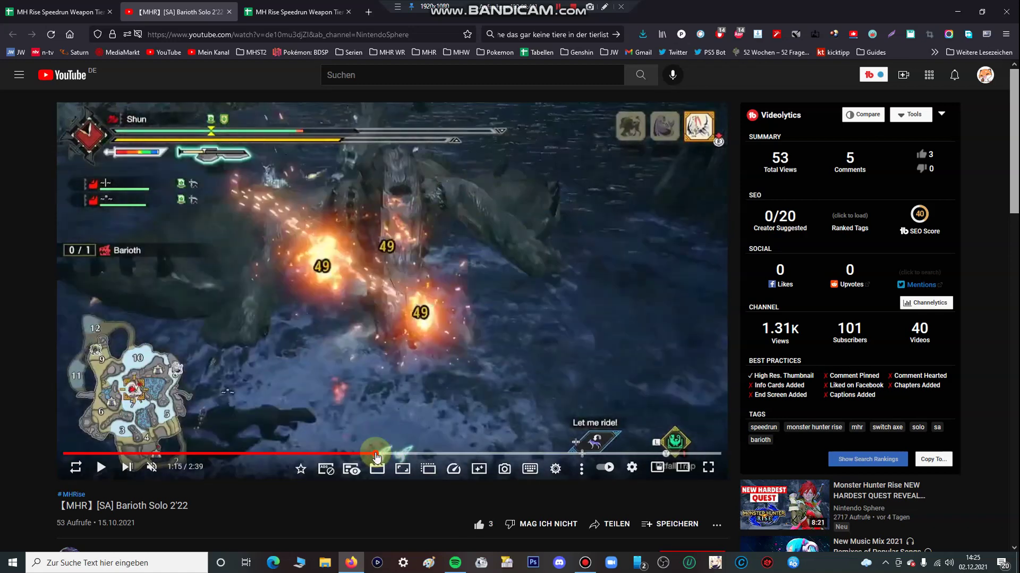
left_click(371, 454)
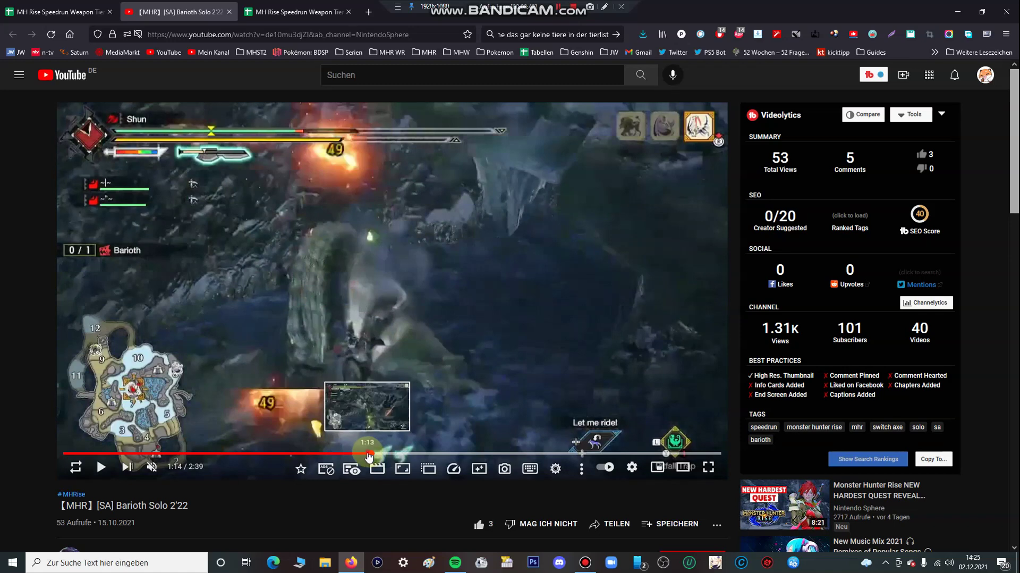
left_click(367, 456)
left_click(361, 455)
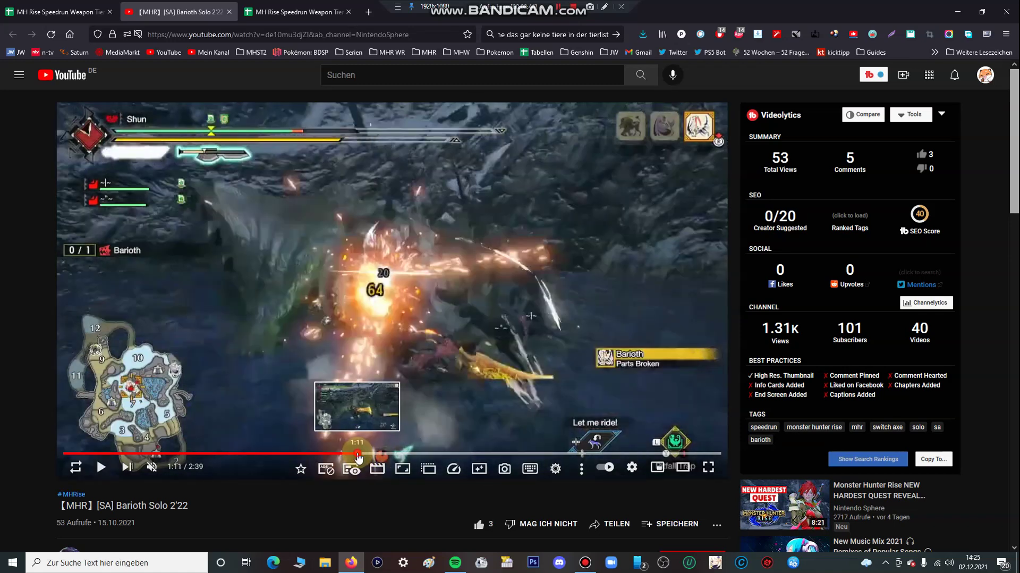
left_click(355, 455)
left_click(355, 455)
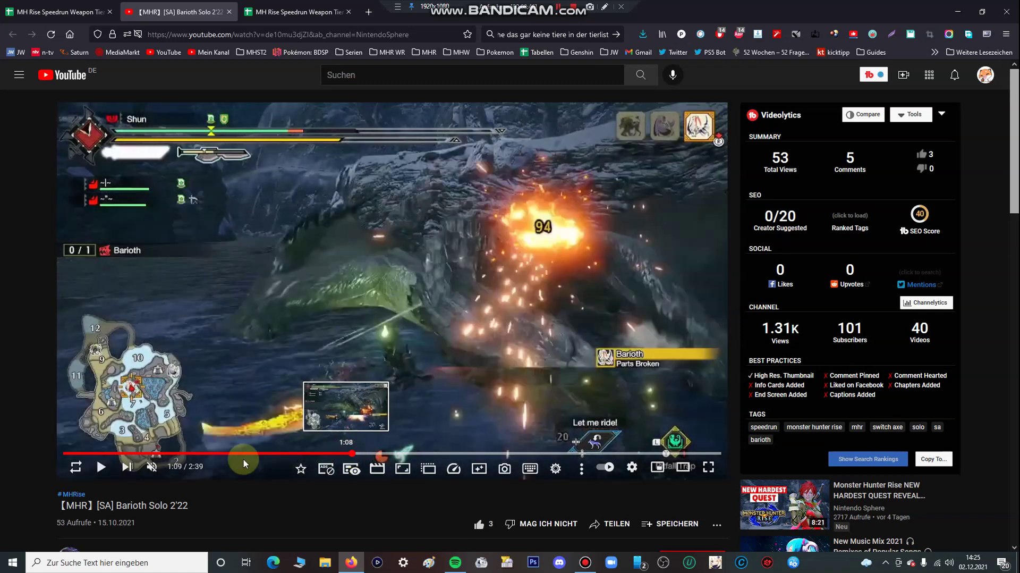
- Play the Barioth video briefly from 1:09 and pause it at 1:10, where the sword becomes amped
left_click(109, 471)
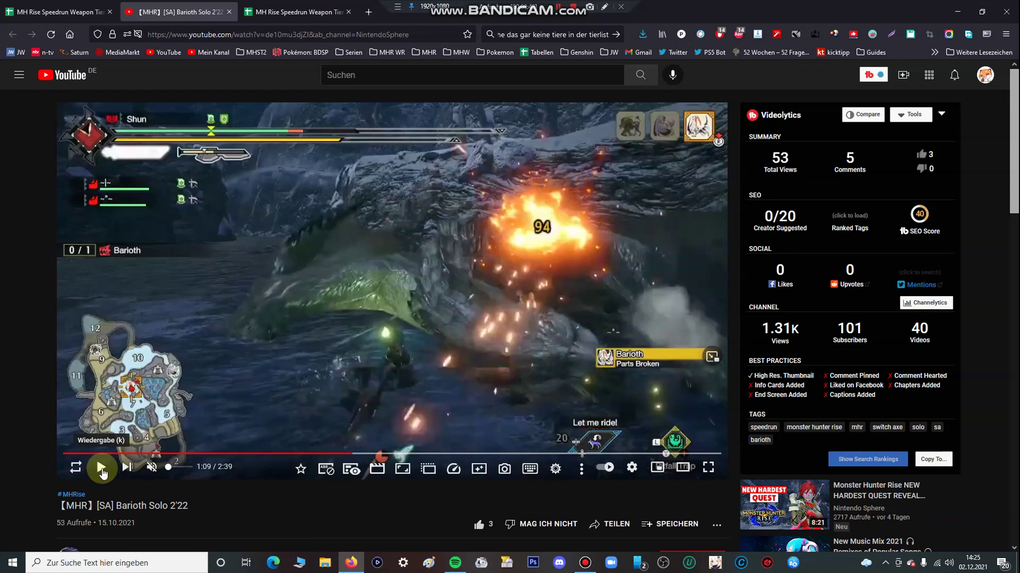
left_click(103, 470)
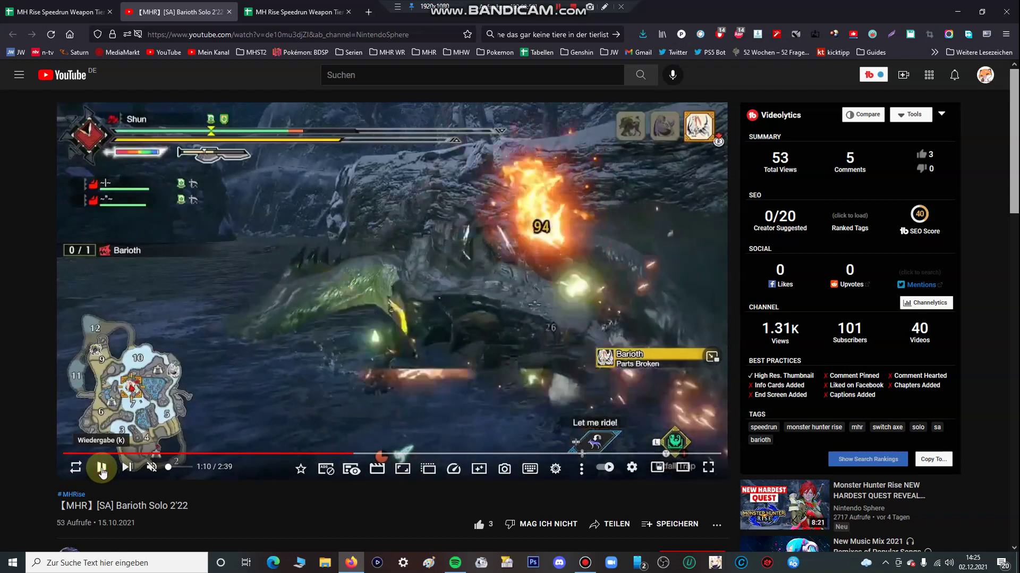
left_click(102, 471)
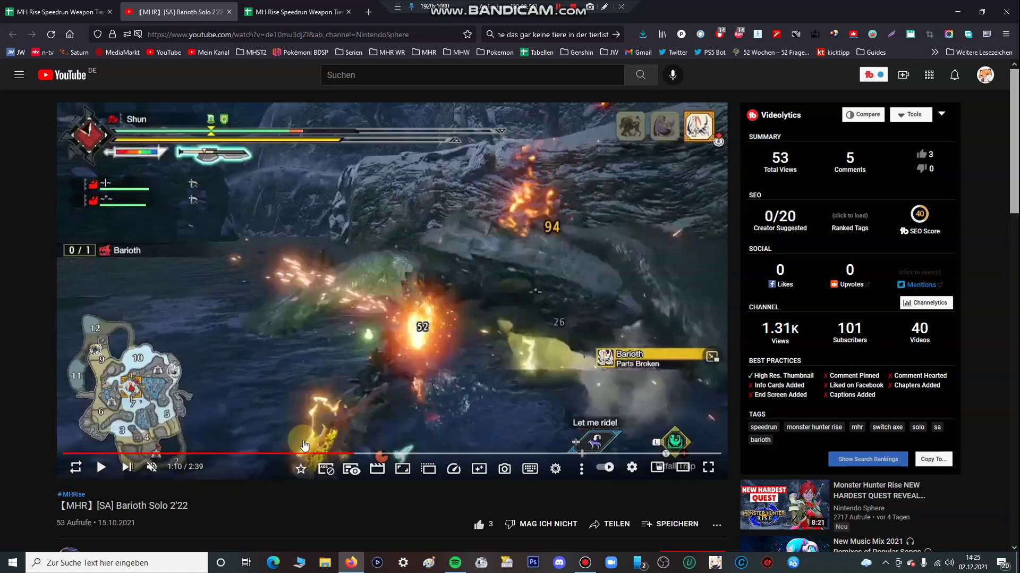
- Check the end of the Barioth video at 2:12, 2:23, 2:29 and 2:36 for the quest and equipment screens
left_click(610, 453)
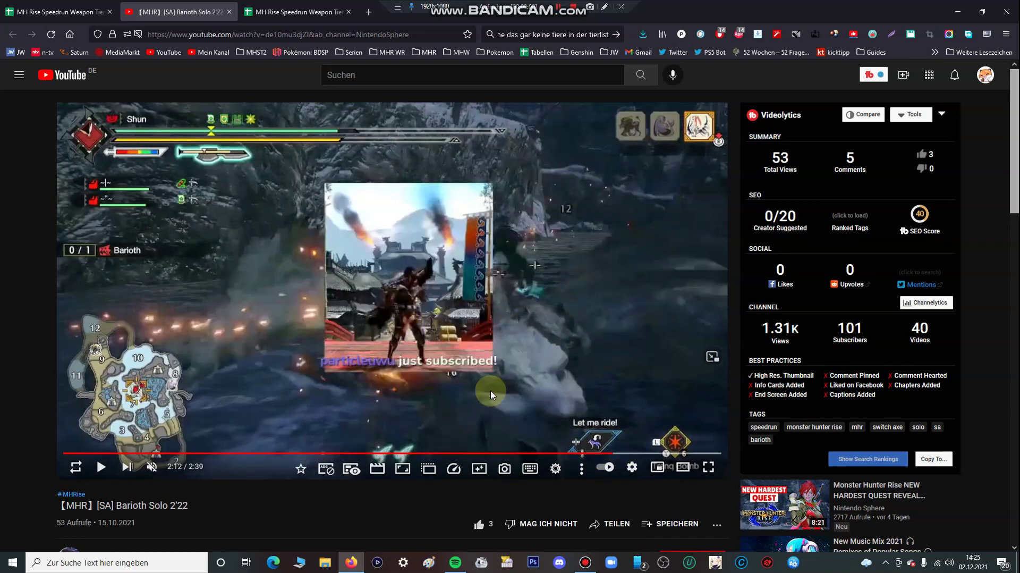
left_click(657, 454)
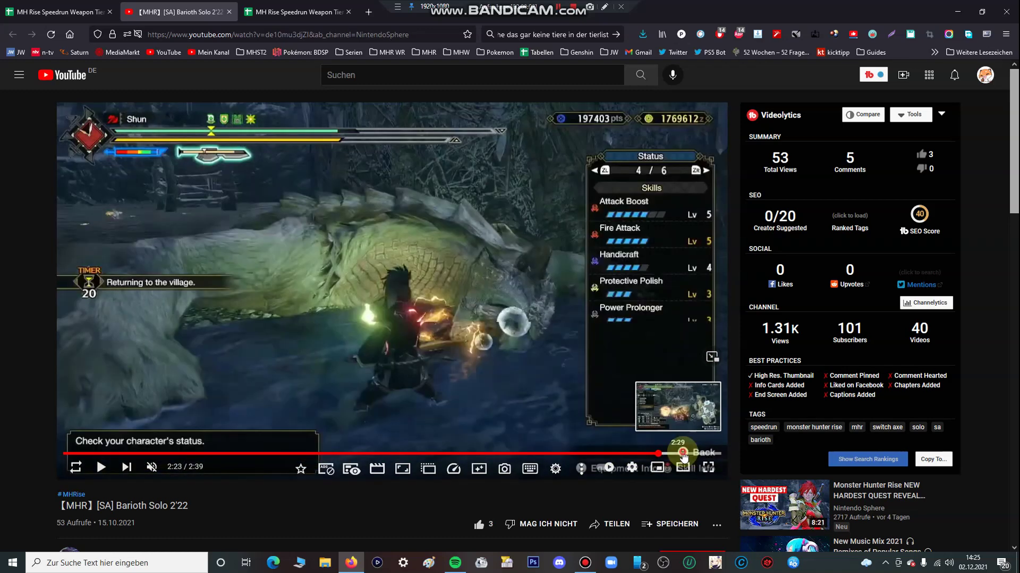
left_click(683, 455)
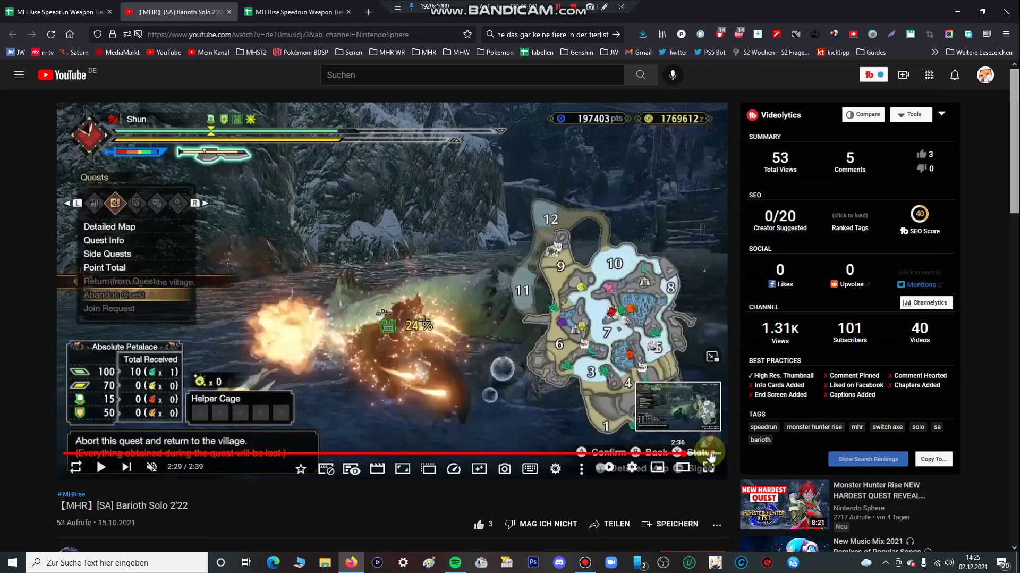
left_click(709, 454)
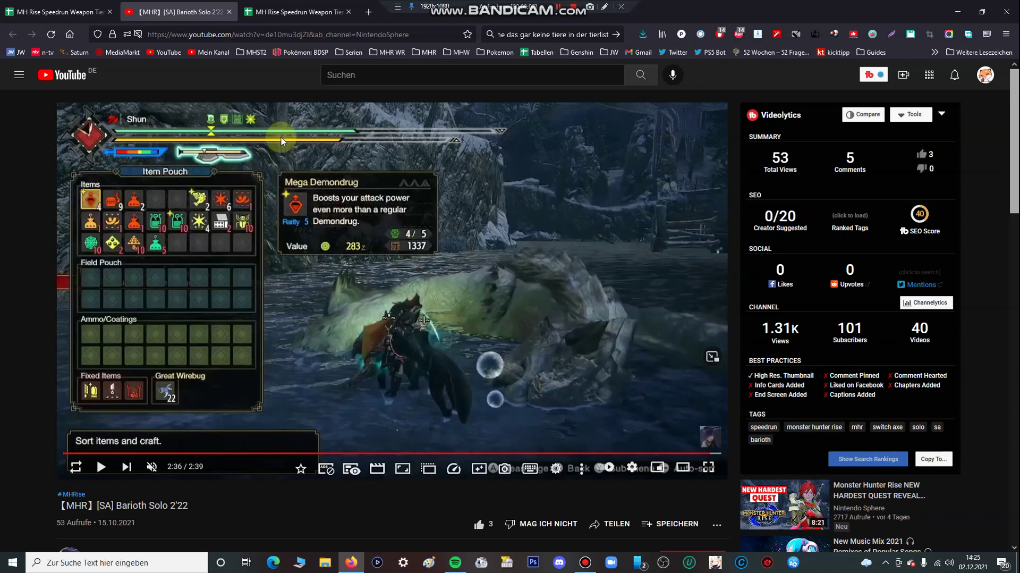
- Check the skills list in the Barioth video at 2:23 and return to the leaderboard spreadsheet
left_click(307, 20)
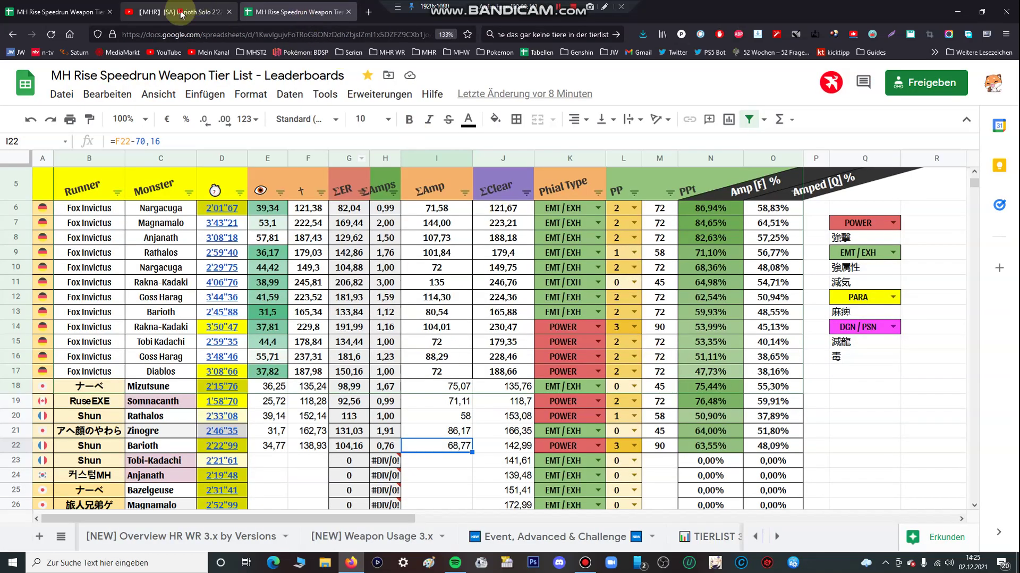
left_click(178, 11)
left_click(655, 454)
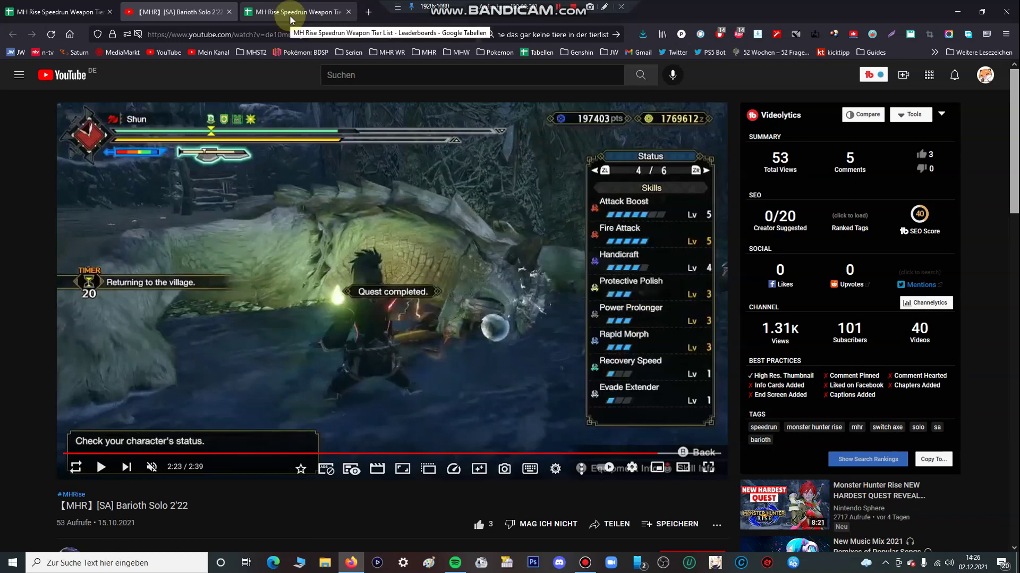
left_click(307, 15)
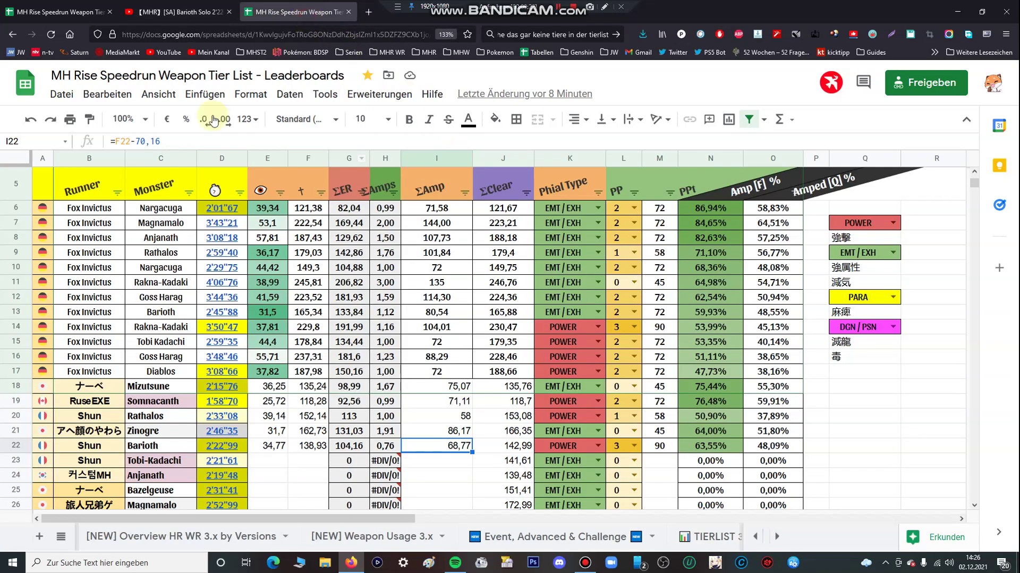
- Check the PP level of the Barioth run in row 22 and the ΣAmps formulas in rows 21 and 22
scroll(420, 335, "down", 4)
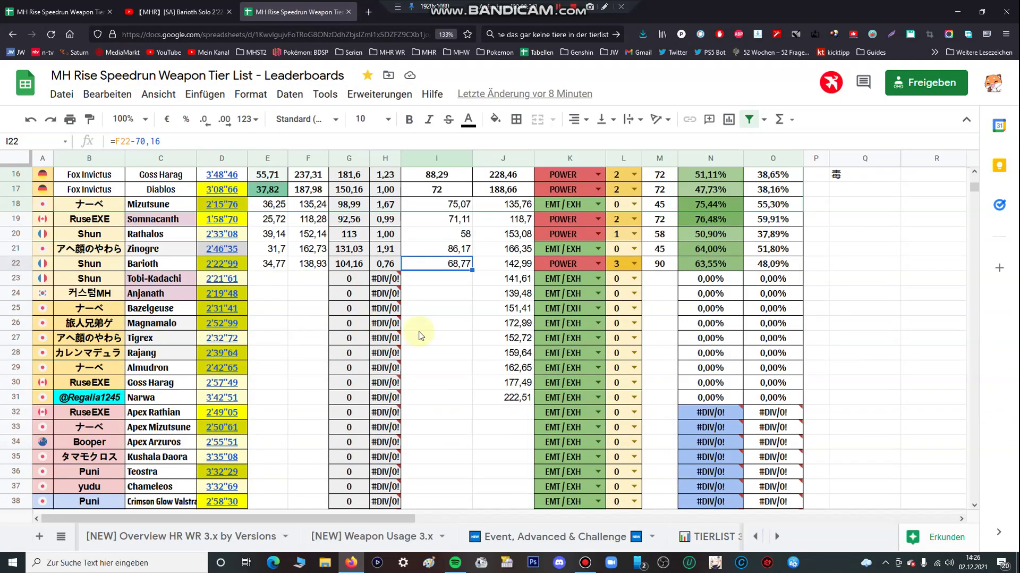
scroll(420, 335, "up", 2)
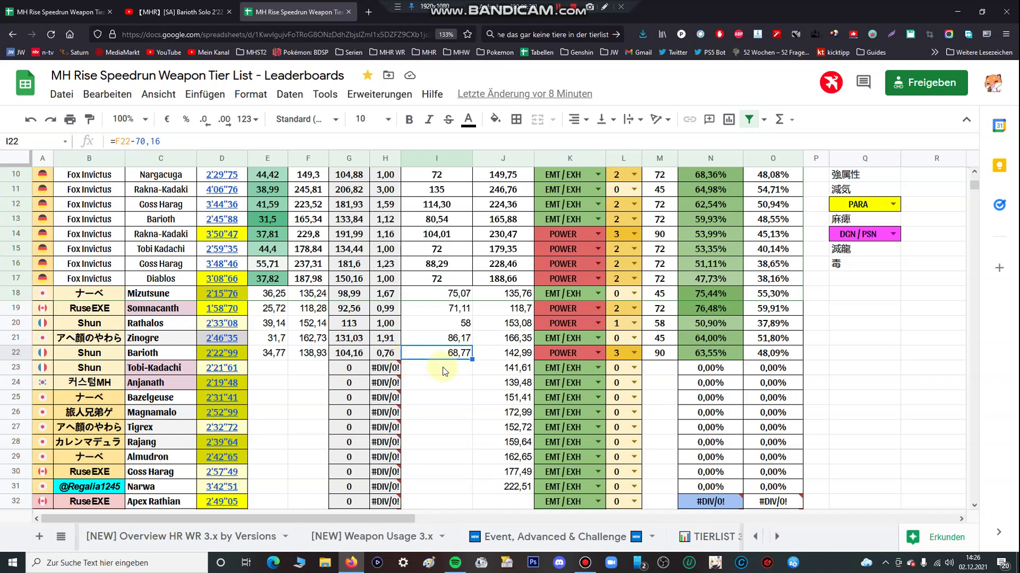
left_click(636, 354)
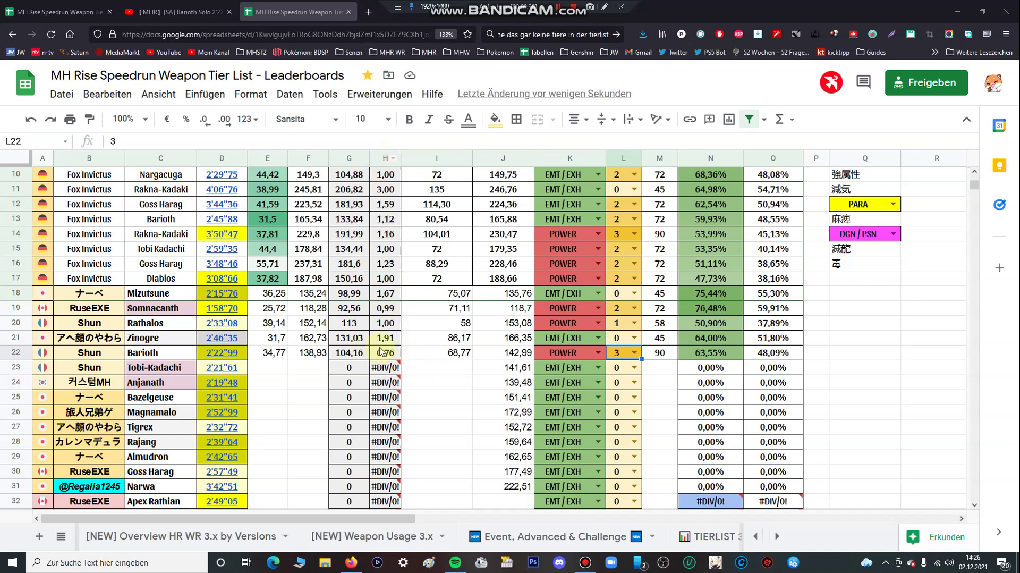
left_click(381, 350)
left_click(389, 339)
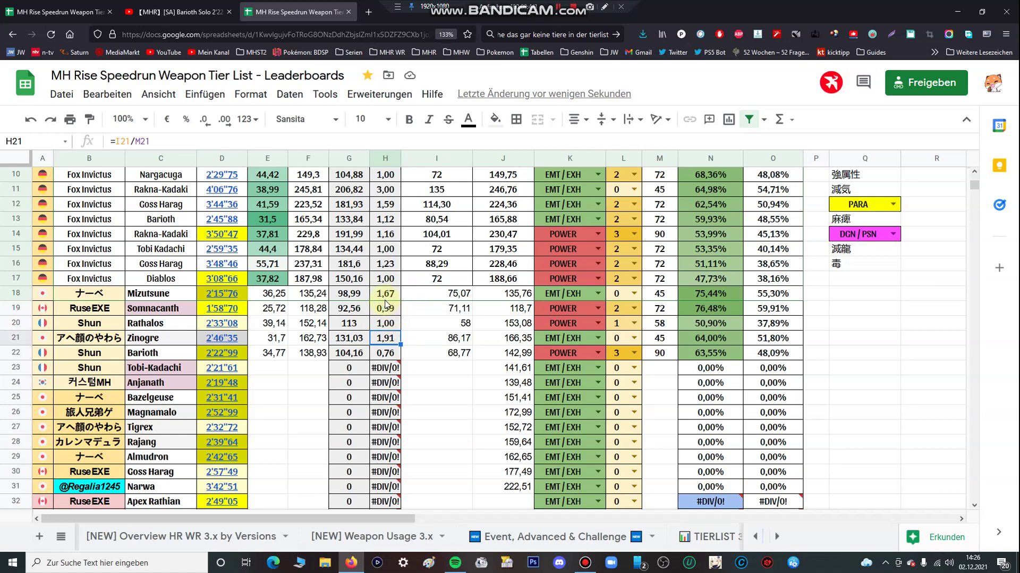
left_click(384, 352)
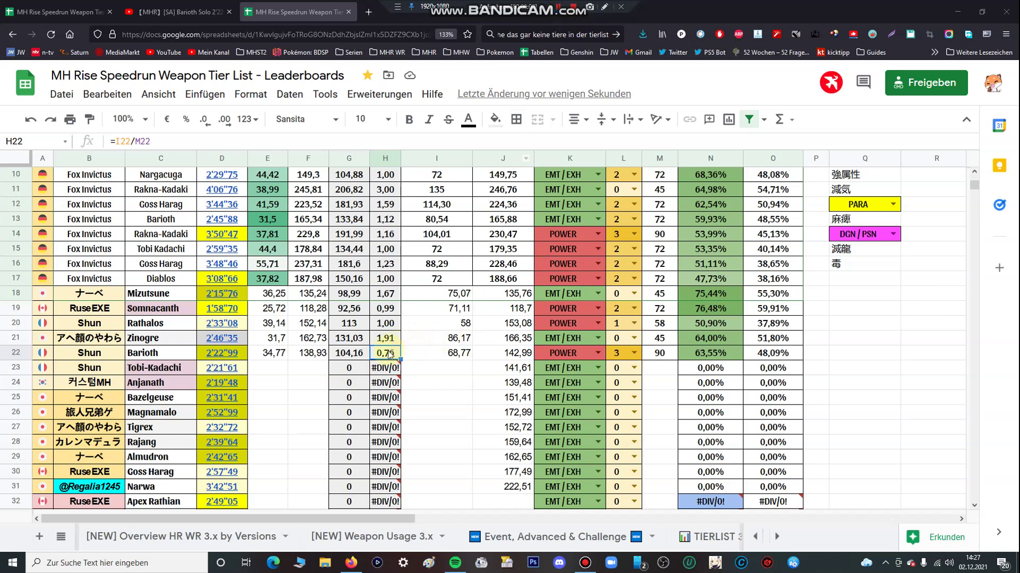
- Set the PP level of the Barioth run in row 22 to 2 and check its ΣAmps cell
left_click(609, 354)
double_click(609, 354)
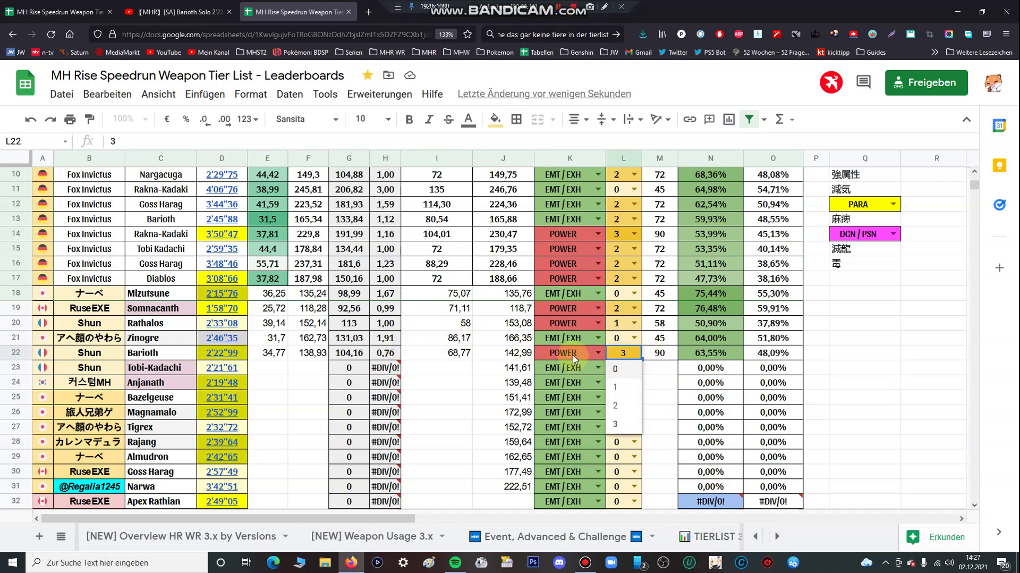
left_click(625, 406)
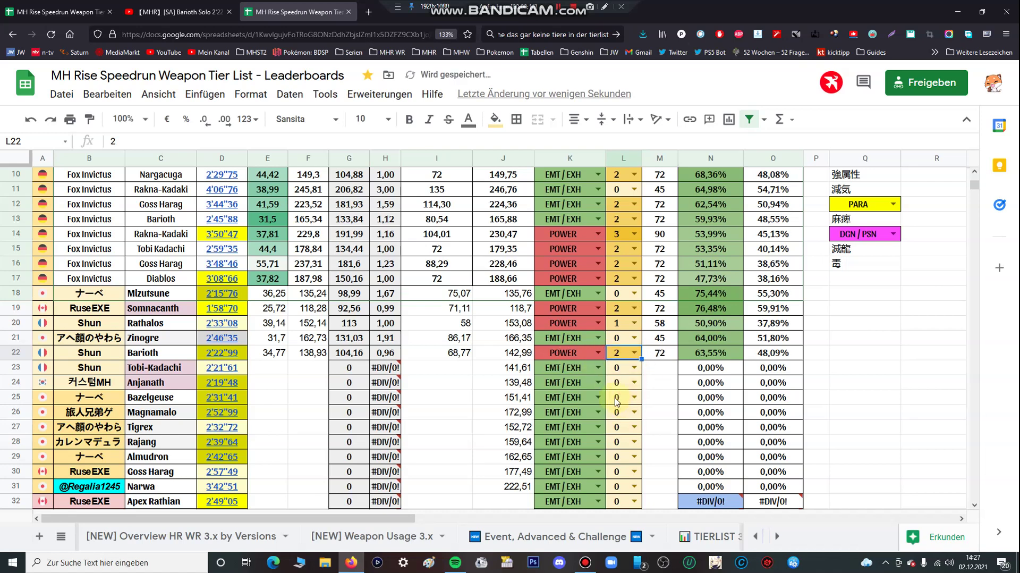
left_click(385, 355)
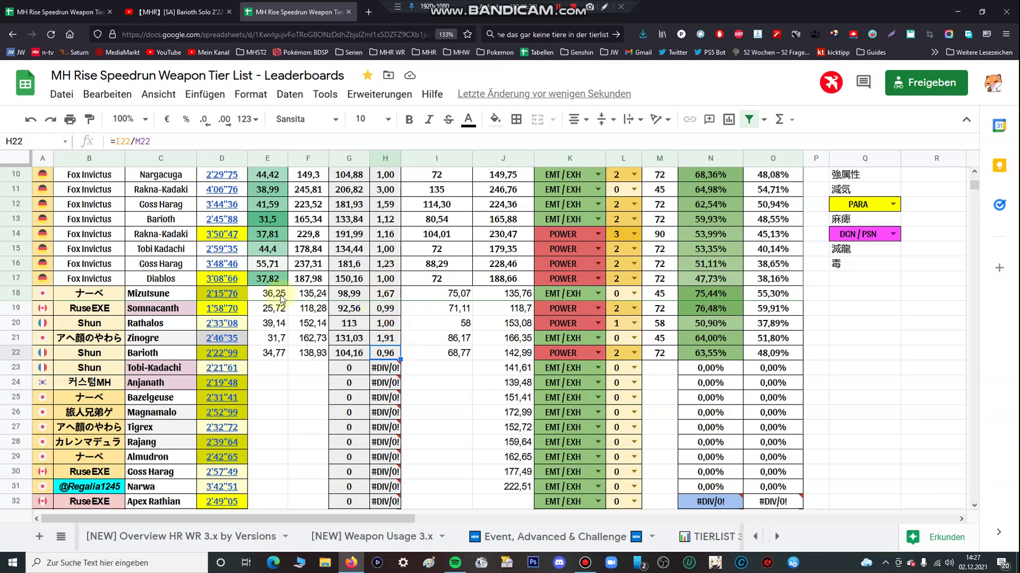
- Jump the Barioth video to 1:10 to check the amp-up moment and return to the leaderboard spreadsheet
left_click(178, 12)
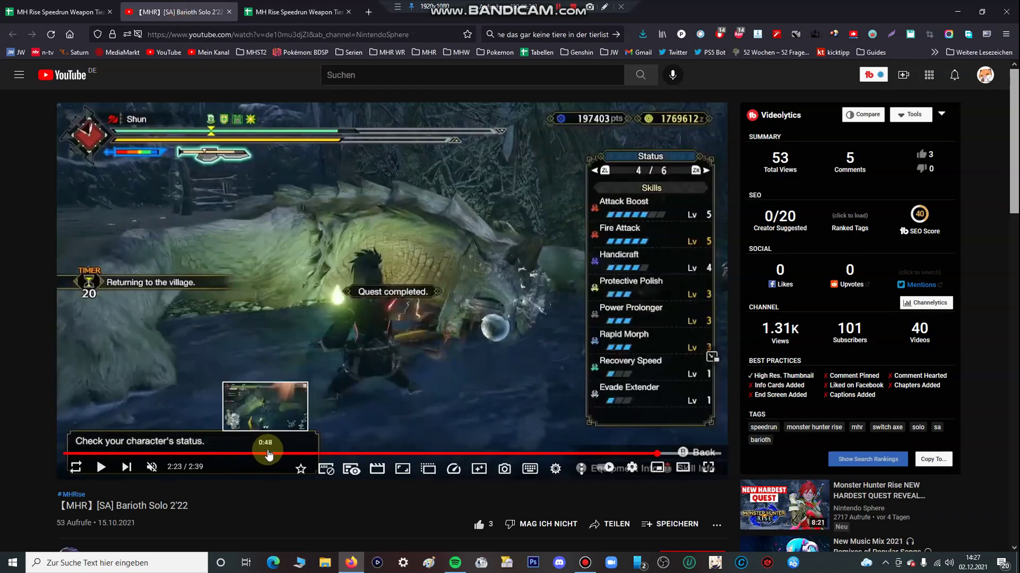
left_click(350, 454)
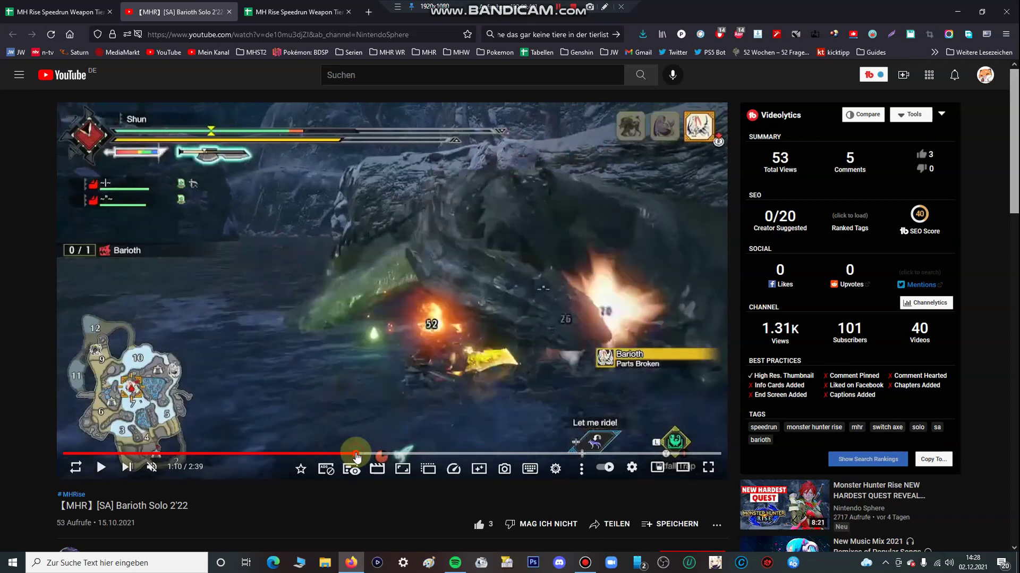
left_click(294, 11)
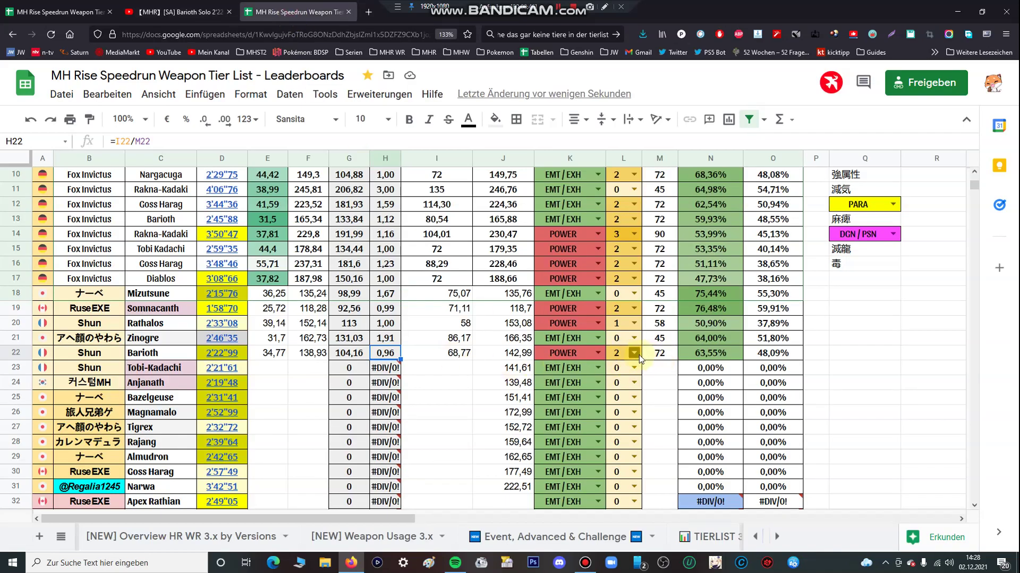
- Switch the PP level in row 22 to 3 and back to 2 to compare the effect on ΣAmps
left_click(637, 354)
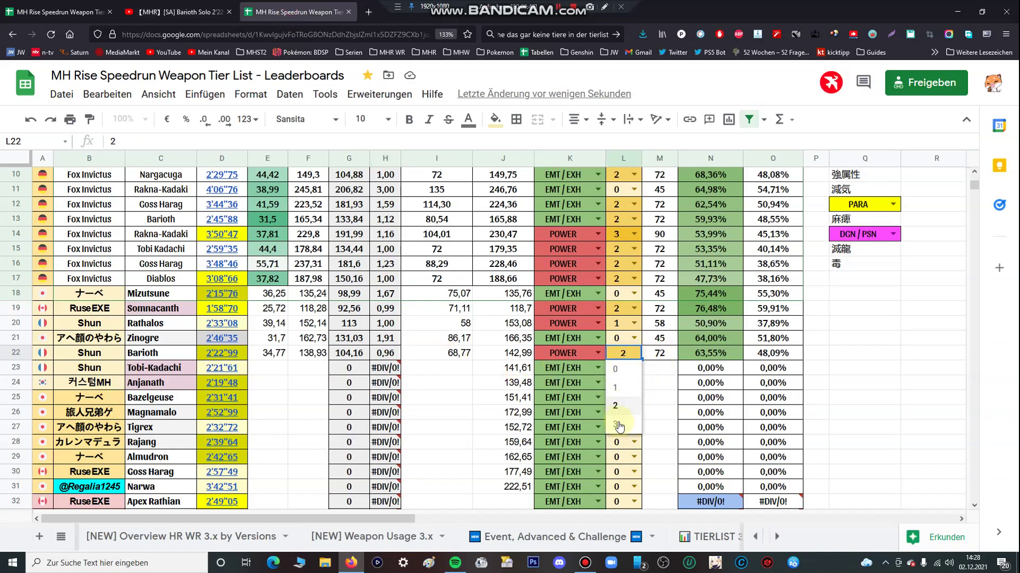
left_click(618, 425)
left_click(635, 354)
left_click(627, 408)
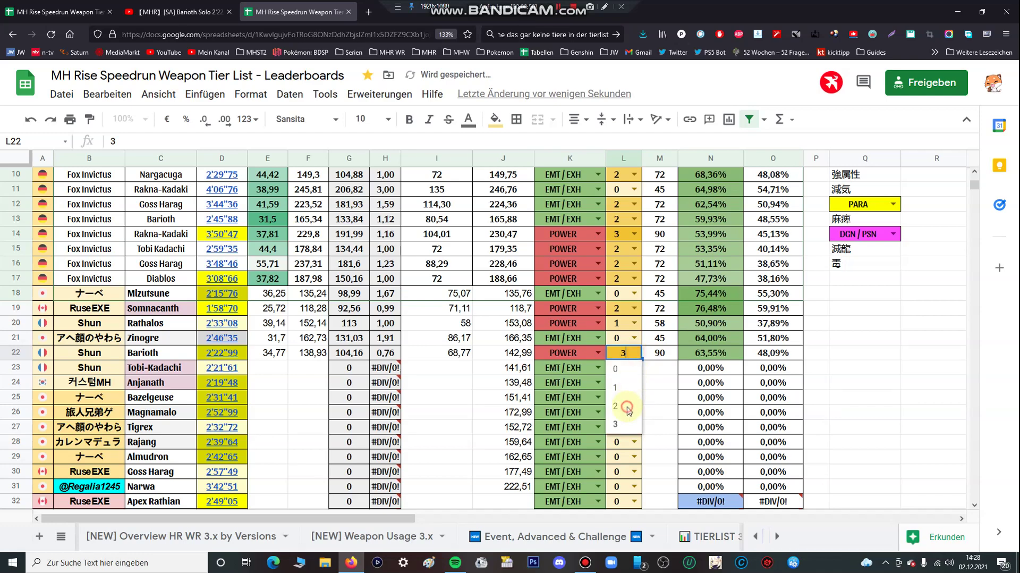
- Compare the Barioth video frame at 1:10 with the row 22 data in the leaderboard spreadsheet
left_click(185, 19)
key("ctrl+Tab")
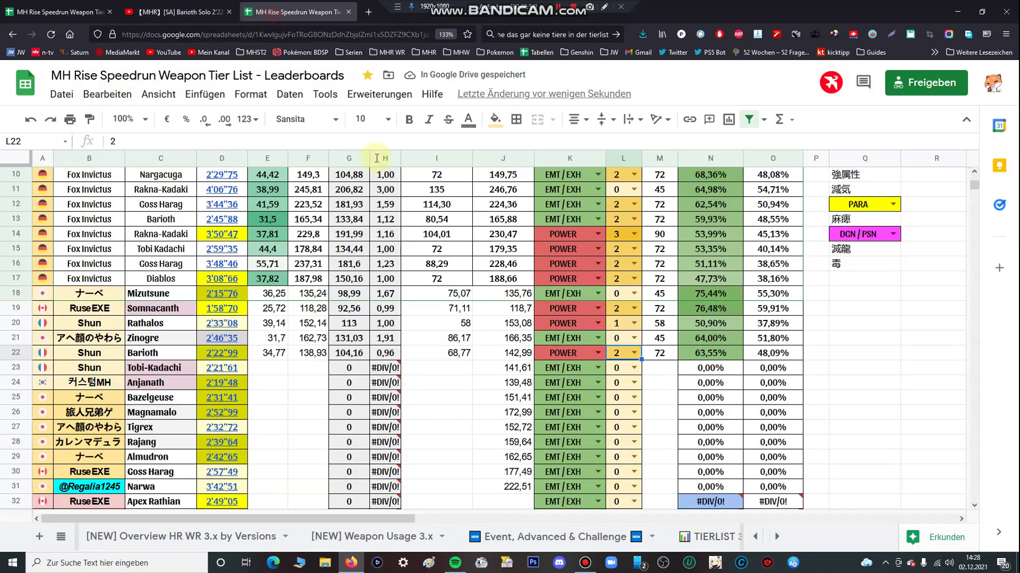
left_click(162, 16)
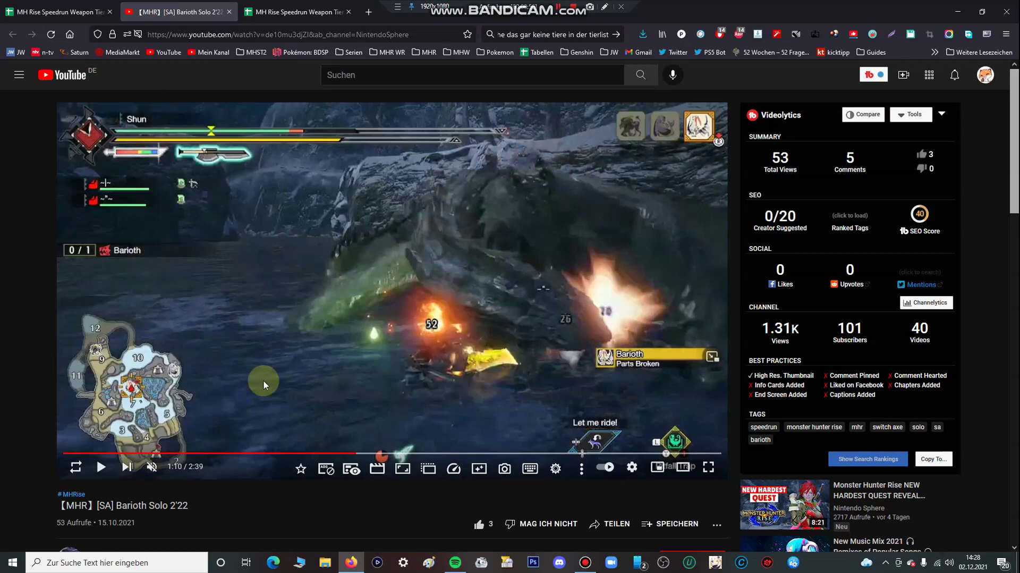
mouse_move(175, 473)
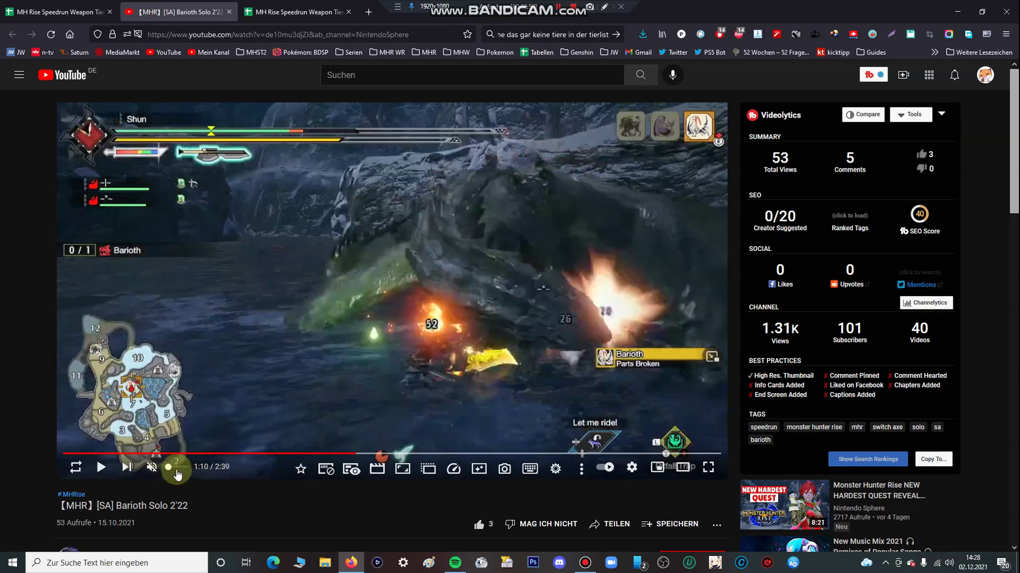
left_click(298, 12)
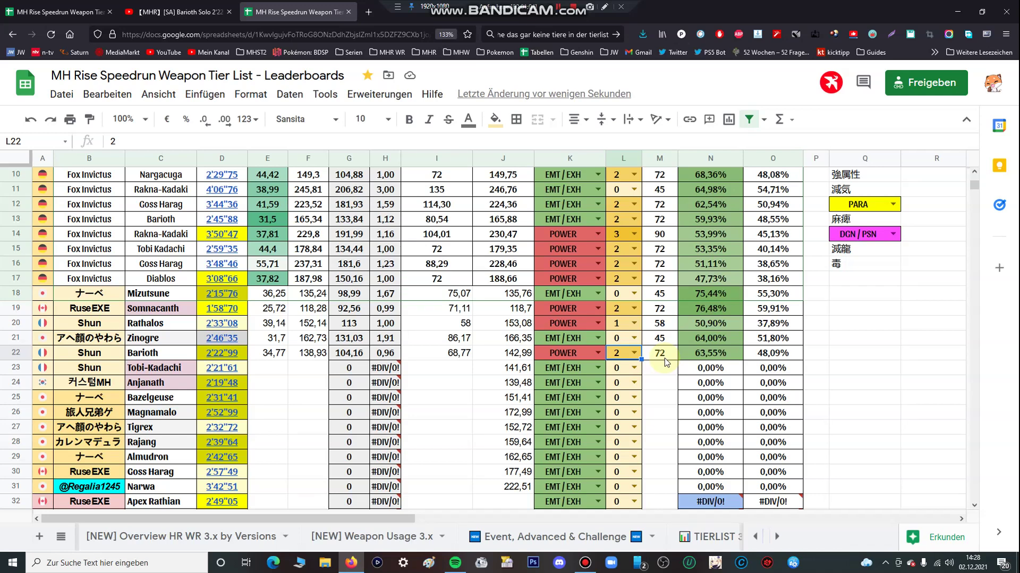
left_click(176, 12)
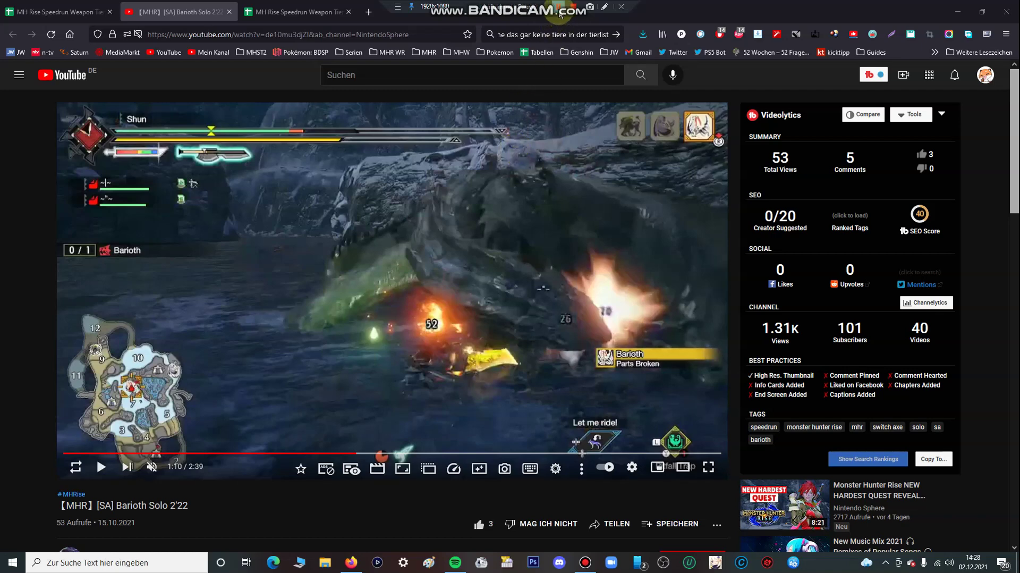
key("ctrl+Tab")
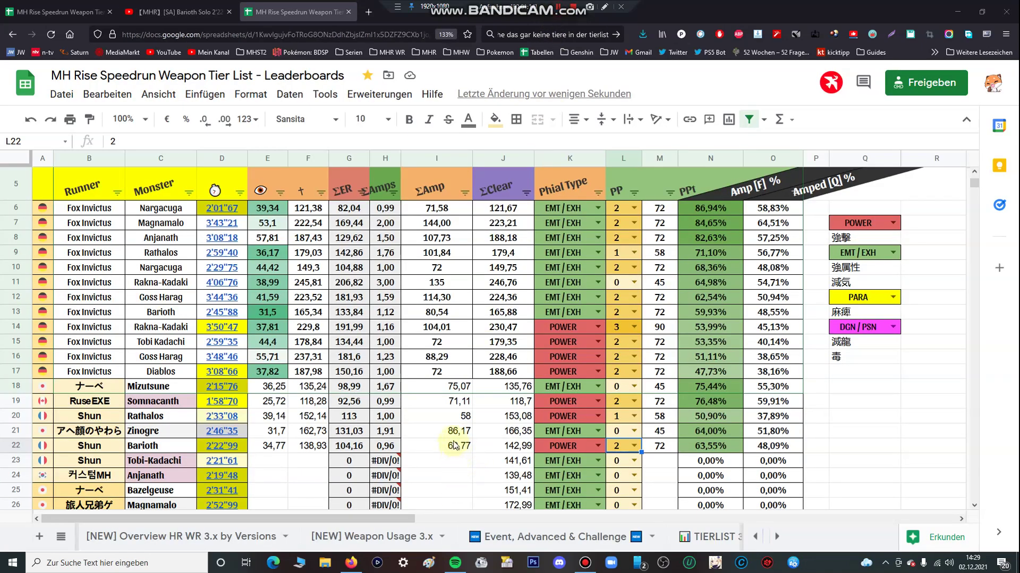
- Check the ΣAmp formulas of Goss Harag in row 16 and Barioth in row 22, and Zinogre's ΣClear formula
left_click(441, 360)
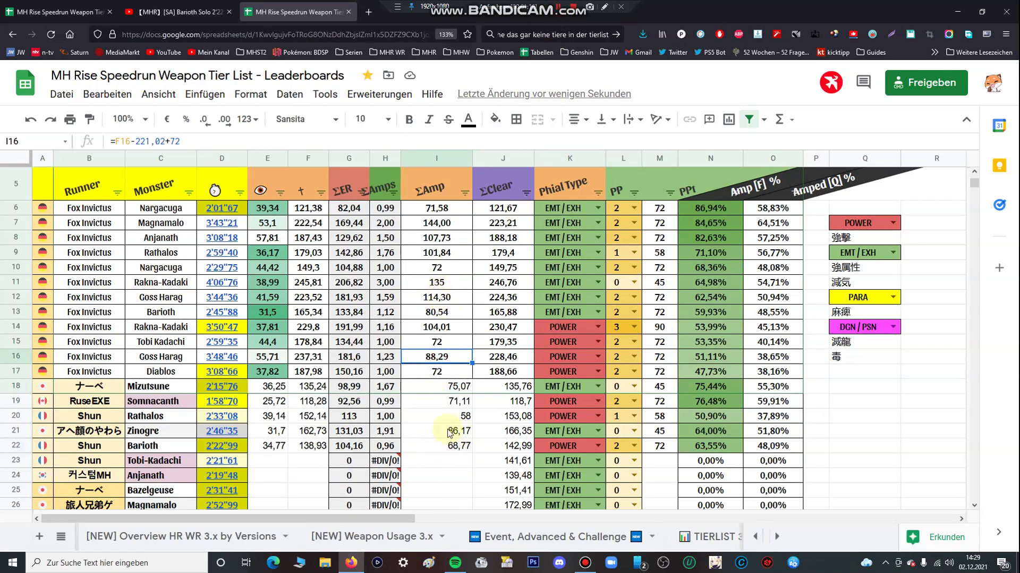
left_click(456, 447)
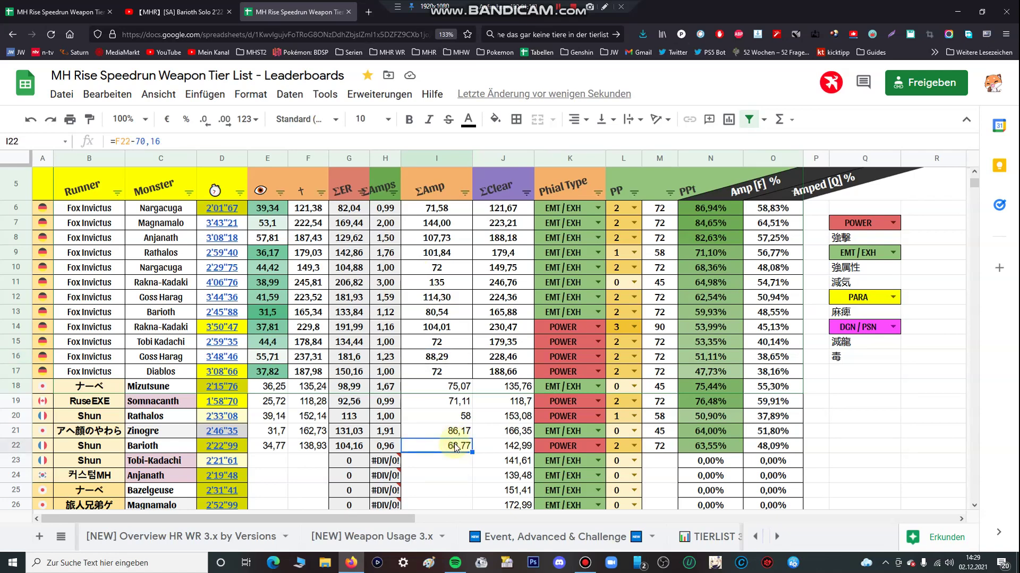
left_click(484, 429)
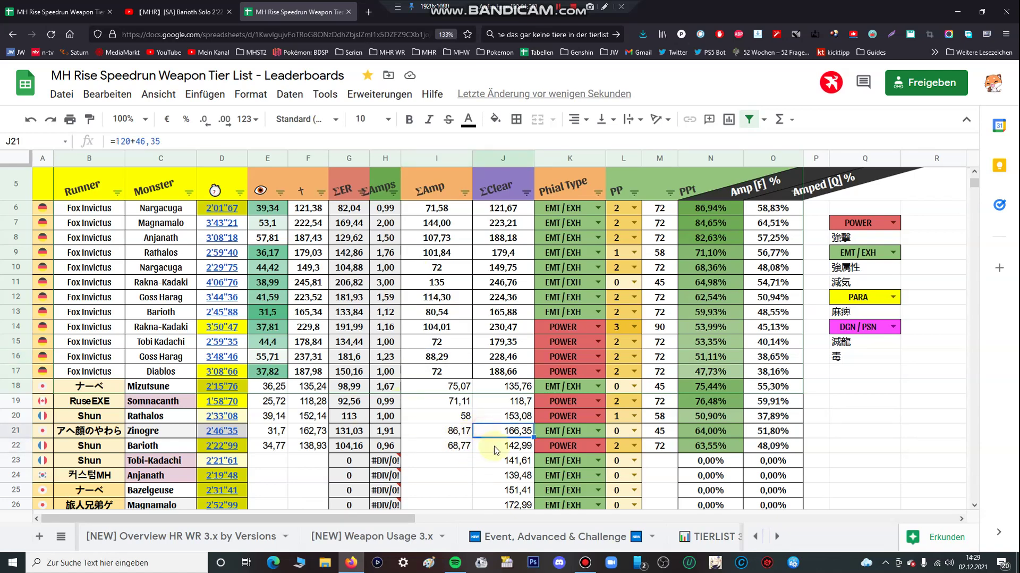
left_click(455, 445)
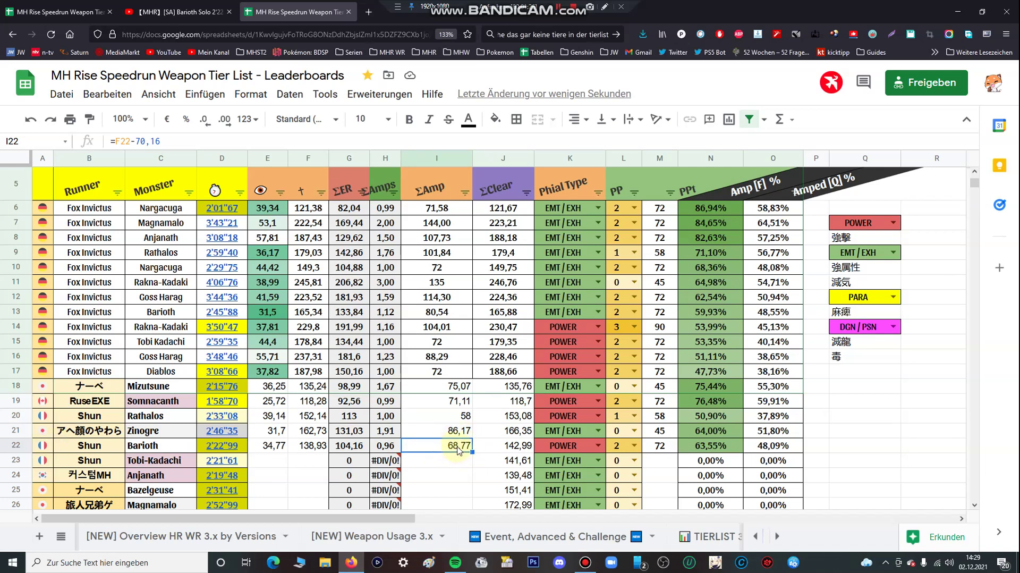
- Change the Barioth run's PP level in L22 to 3 and return it to 2 to compare the PPt values
left_click(619, 447)
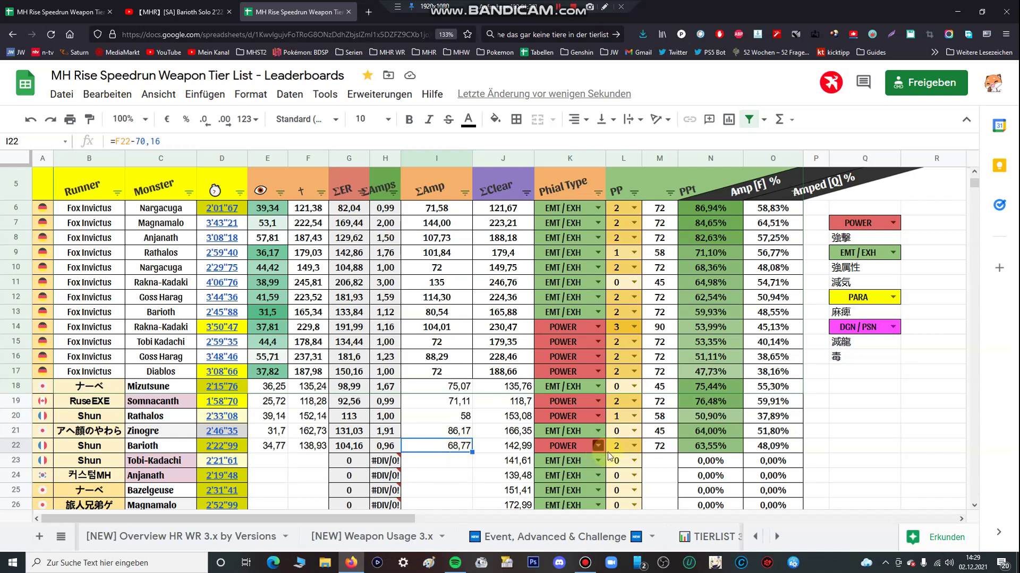
left_click(634, 446)
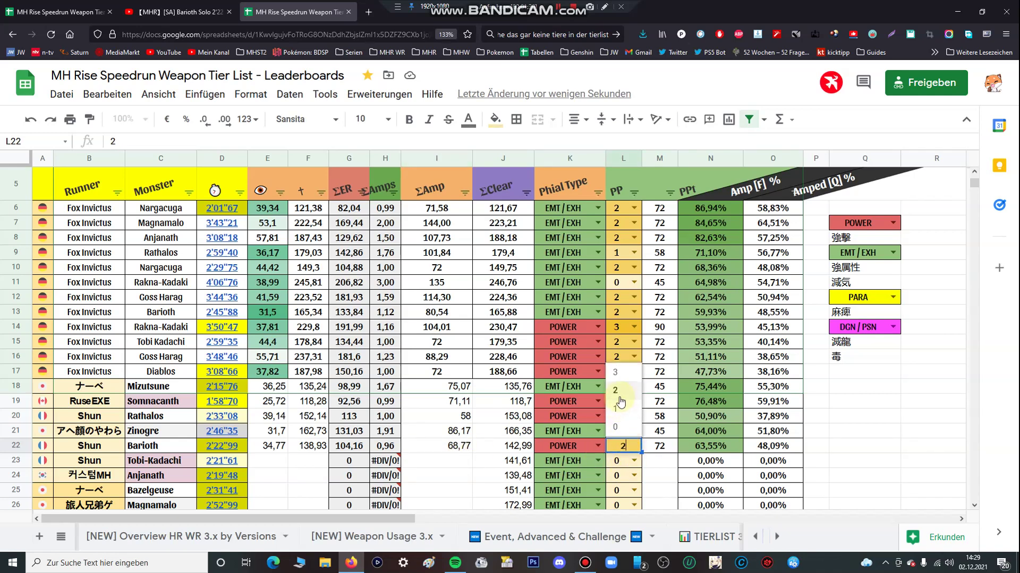
left_click(616, 372)
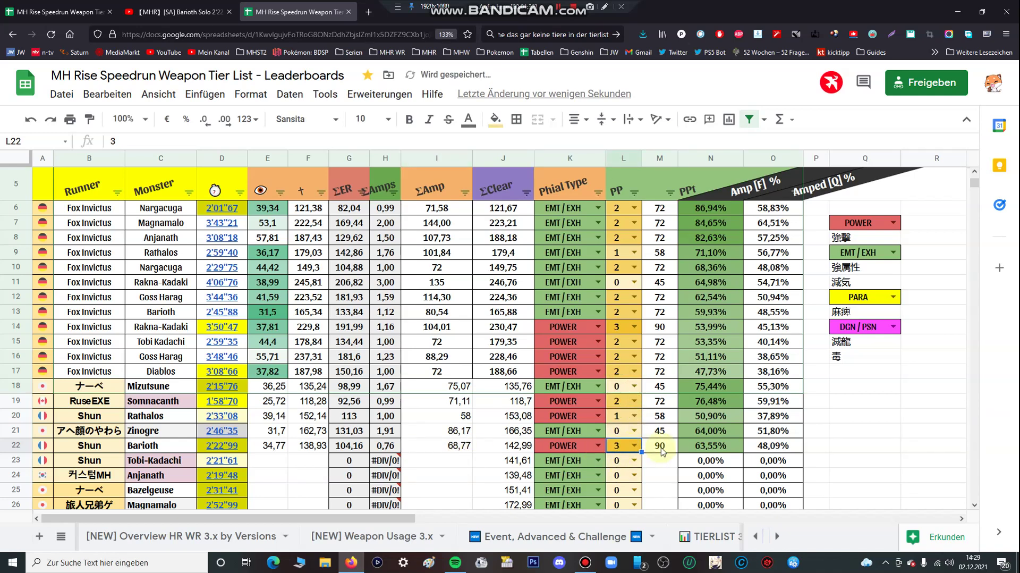
left_click(634, 445)
left_click(616, 387)
- Examine the ΣAmp column across I6:I22, including the Barioth formula and the Rathalos value in row 20
left_click(454, 449)
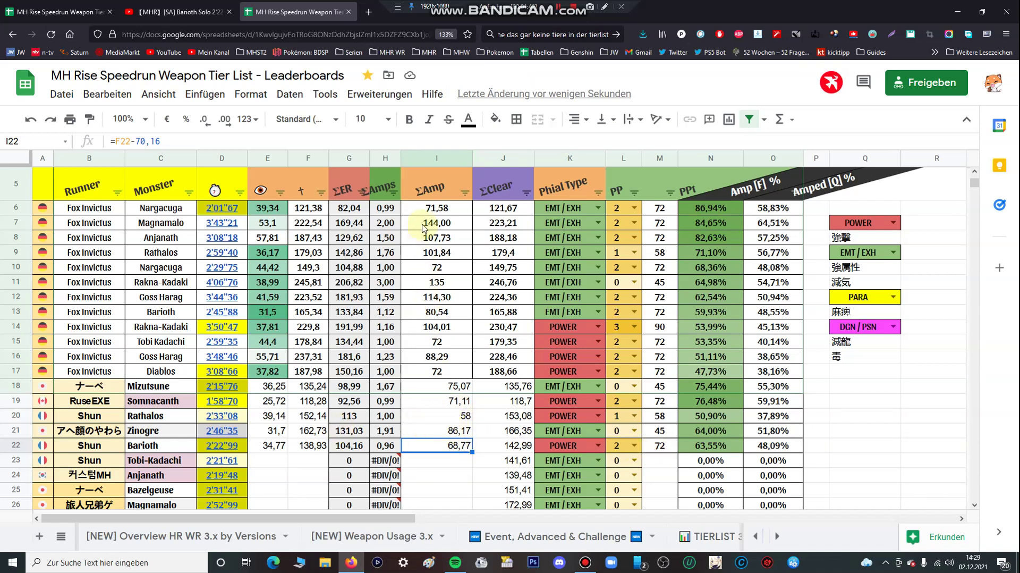
left_click_drag(425, 207, 436, 449)
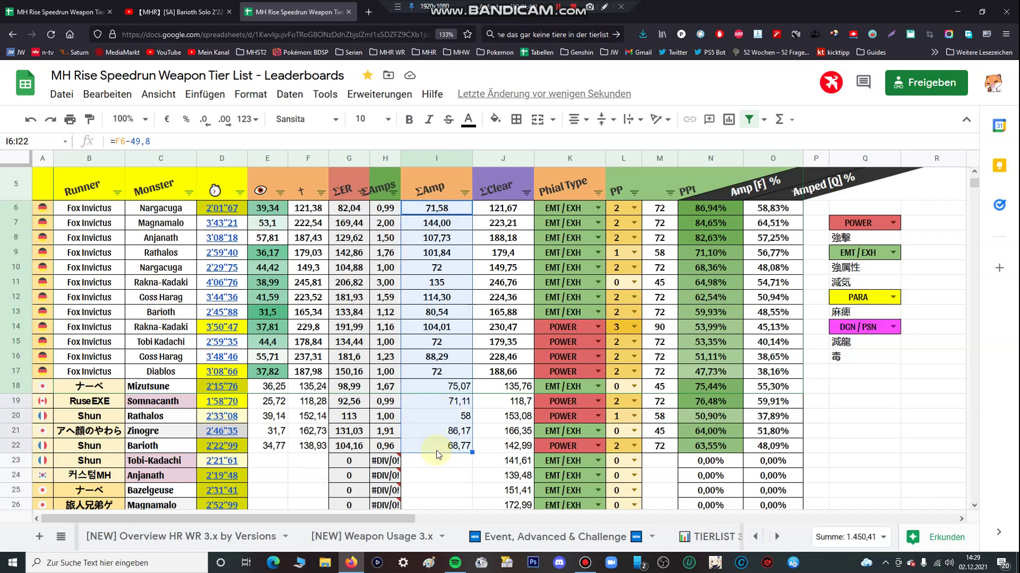
left_click(465, 416)
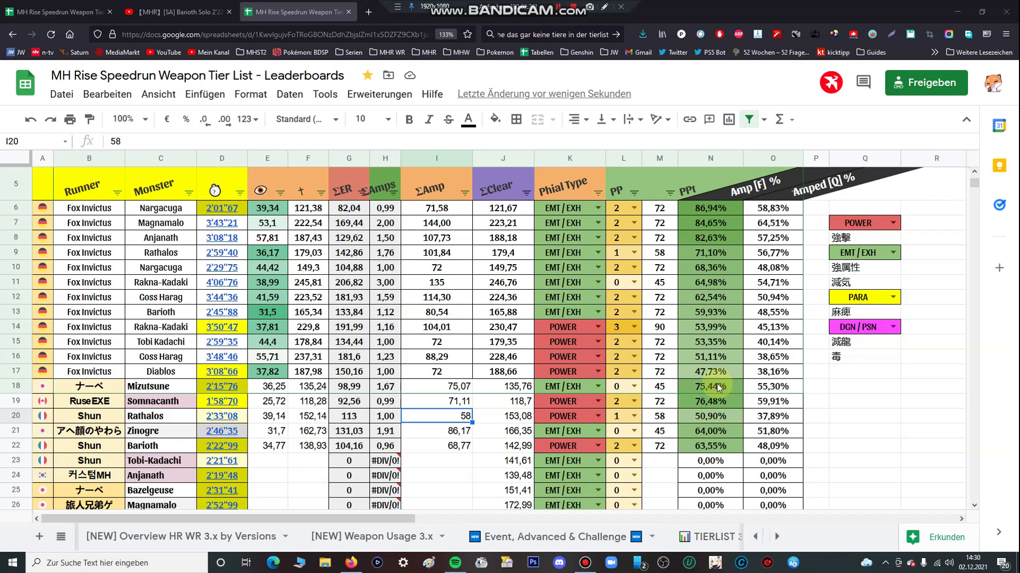
- Set the PP level of the Barioth run in L22 to 3
left_click(633, 446)
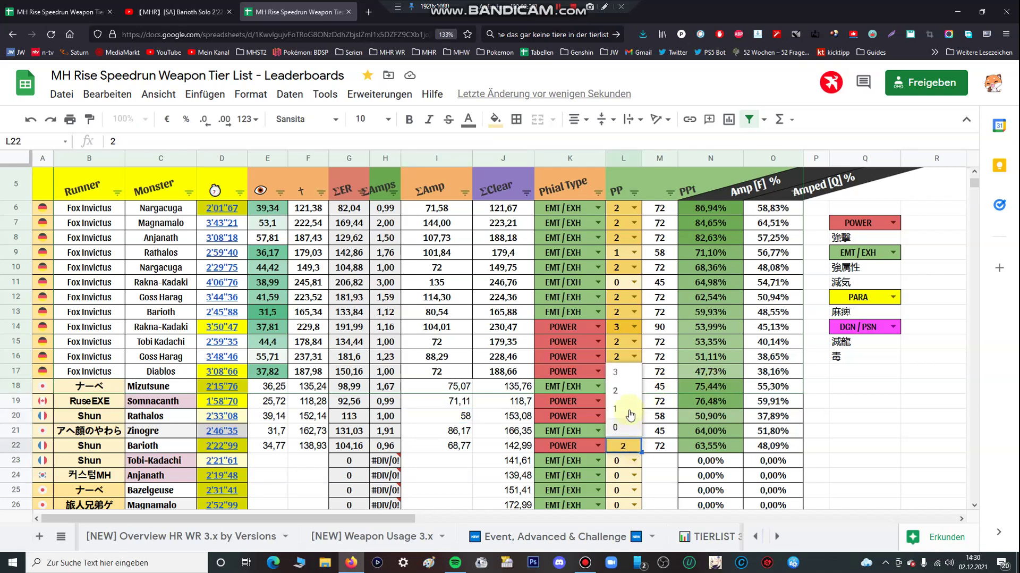
left_click(627, 371)
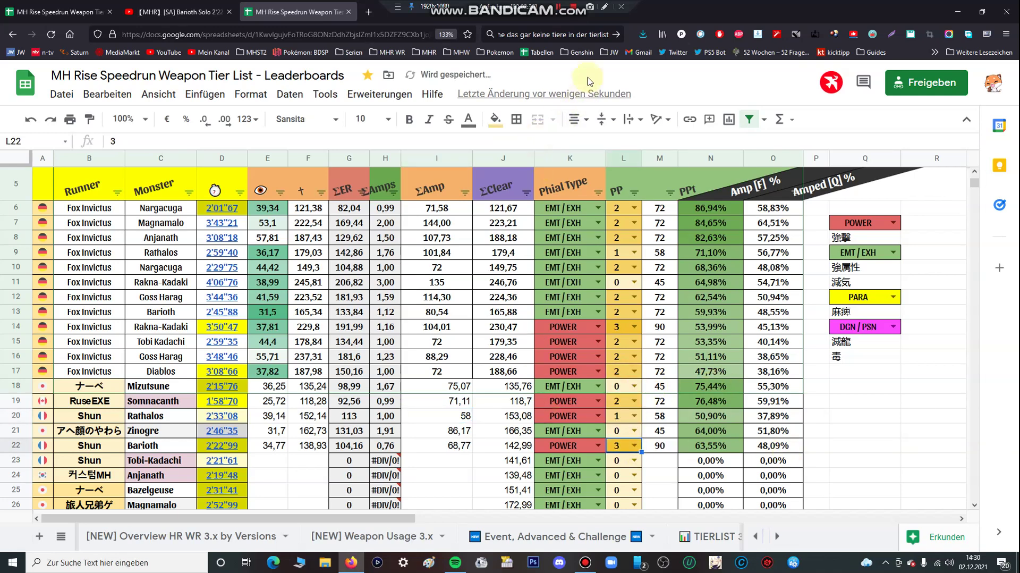